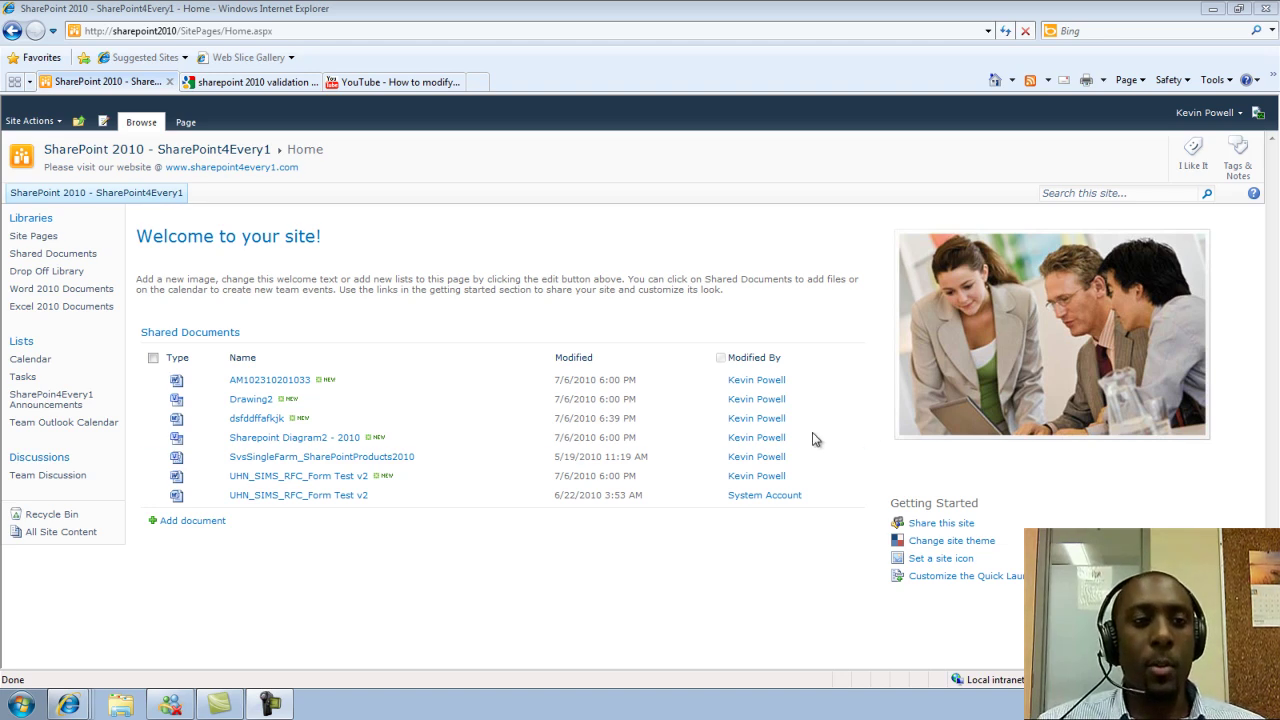
Go to the Shared Documents library and open its Library Settings page
left_click(70, 253)
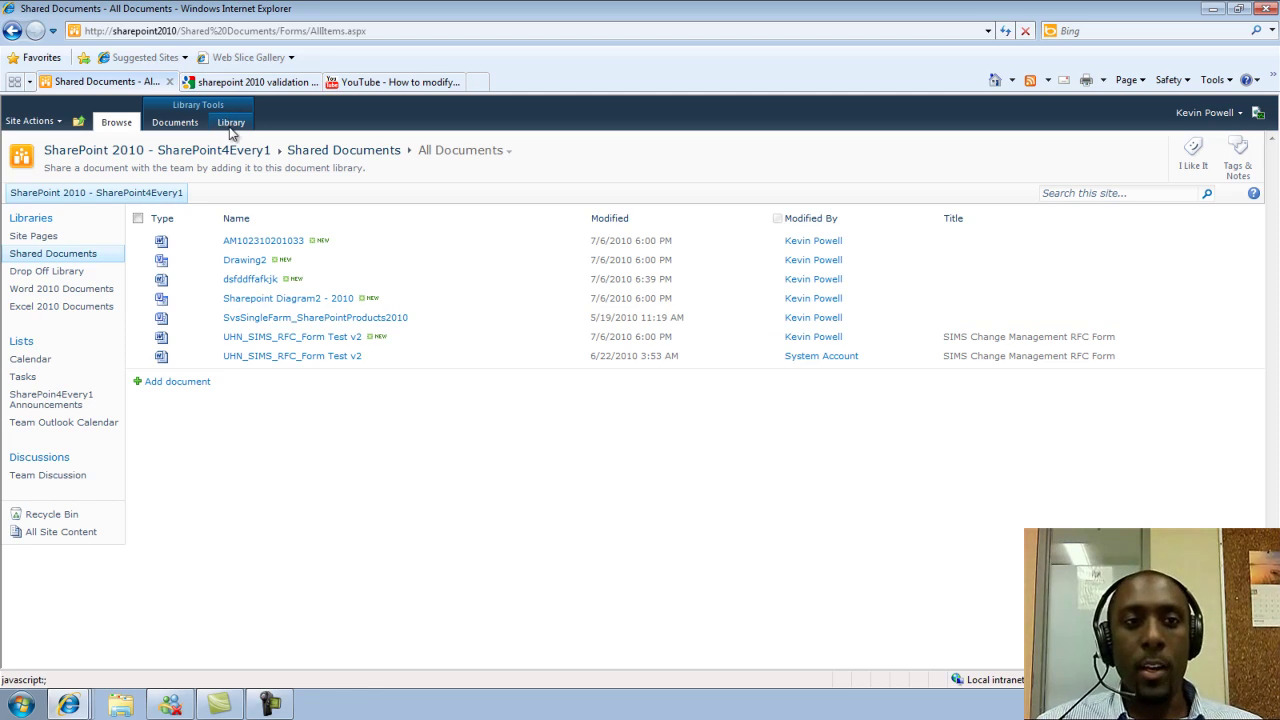
left_click(230, 128)
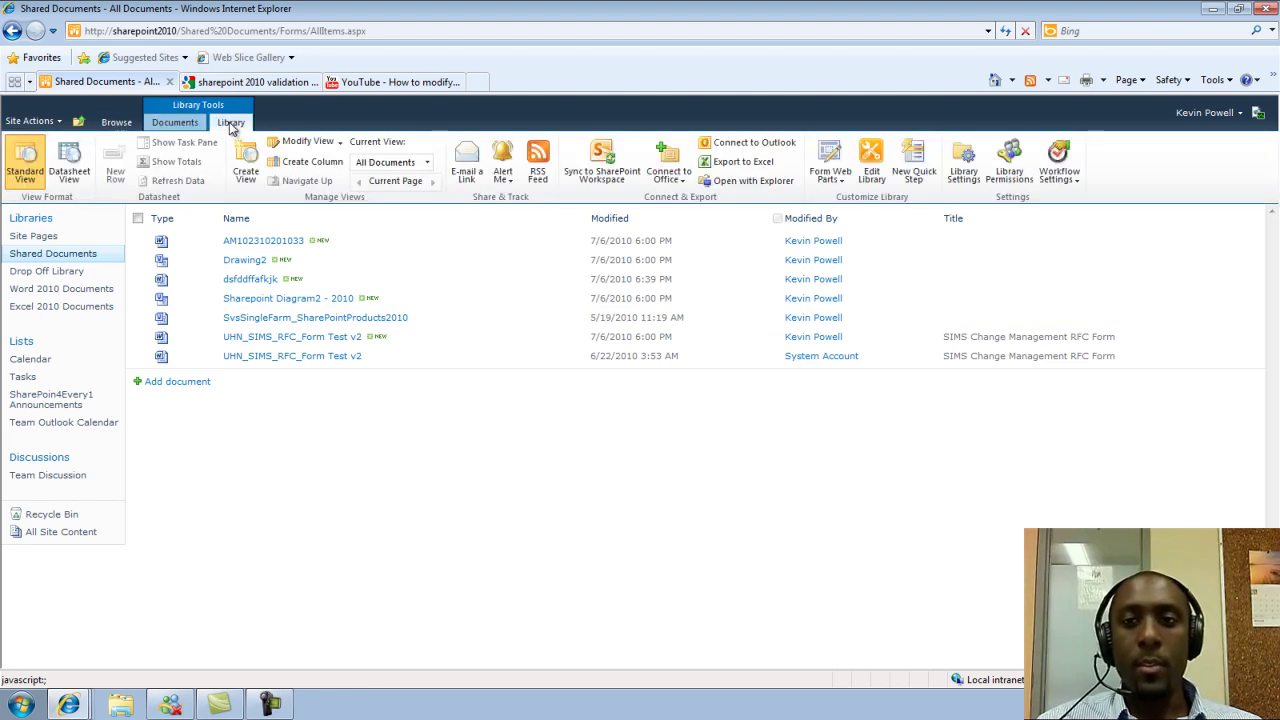
left_click(965, 172)
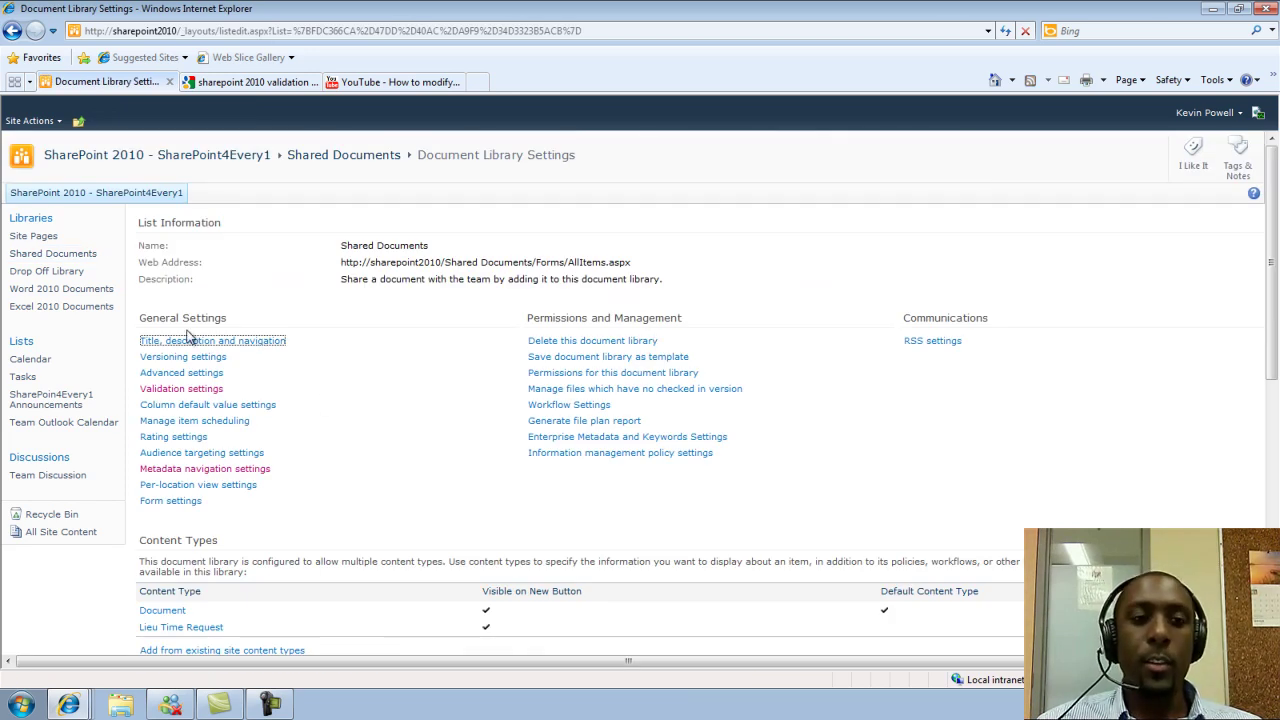
Save validation formula =Title<>"" with user message 'Title Must Not be blank!!!'
left_click(184, 390)
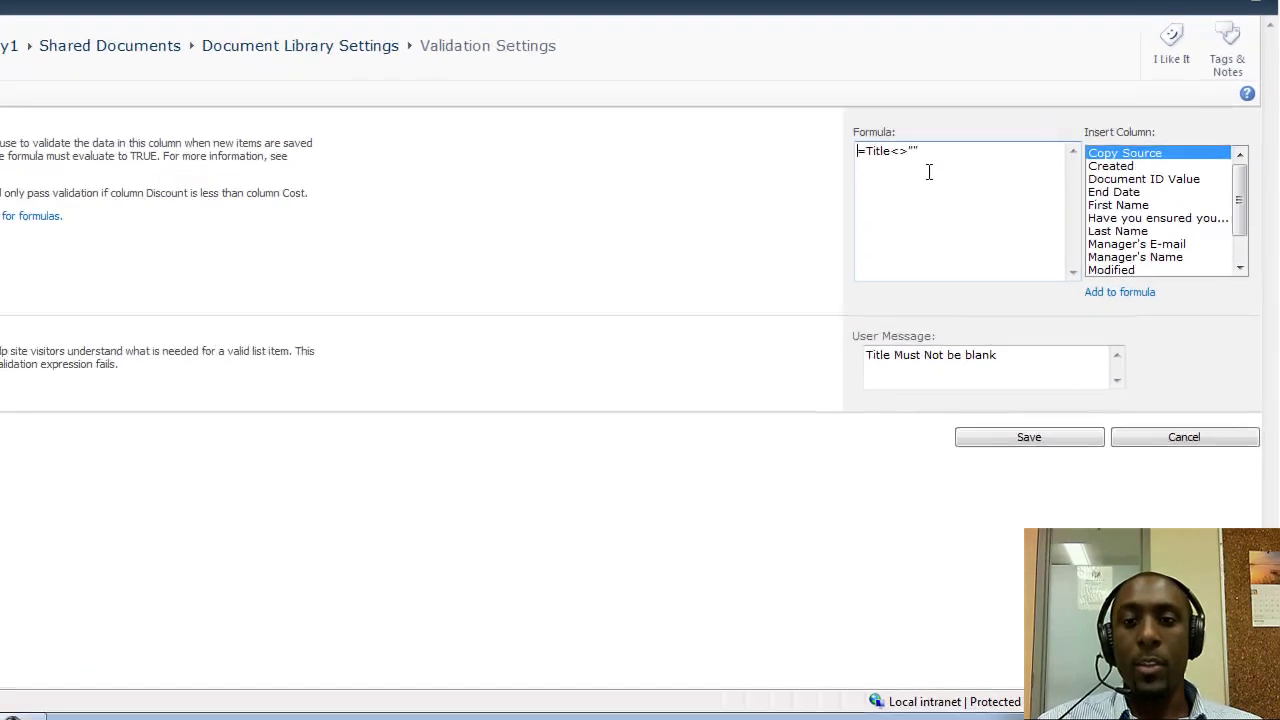
left_click_drag(1014, 374, 843, 329)
left_click(690, 240)
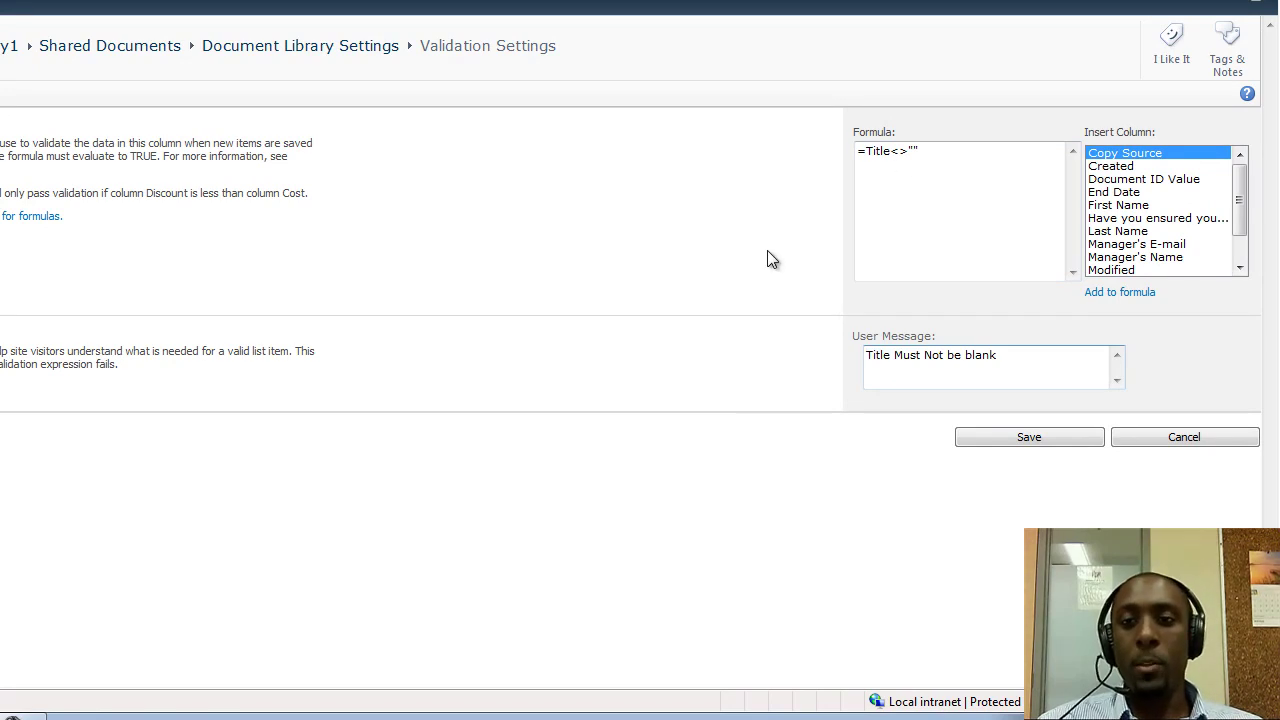
left_click_drag(921, 151, 855, 153)
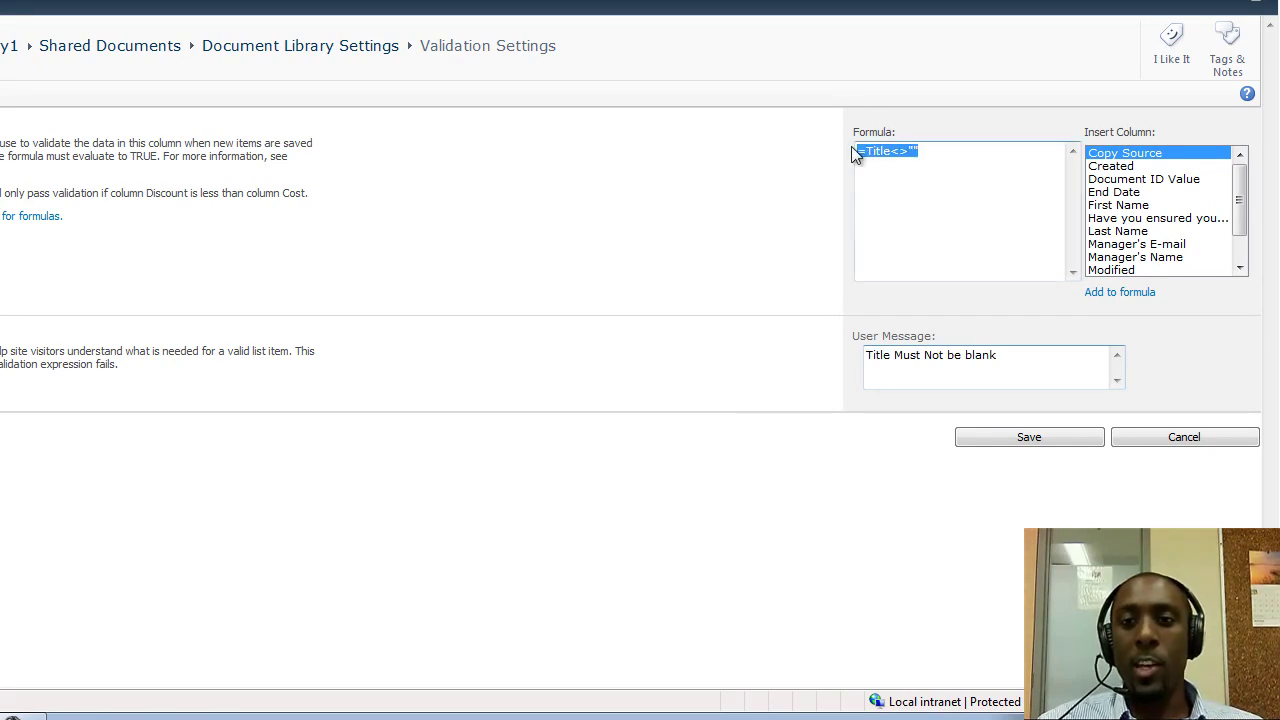
left_click(863, 150)
left_click(872, 150)
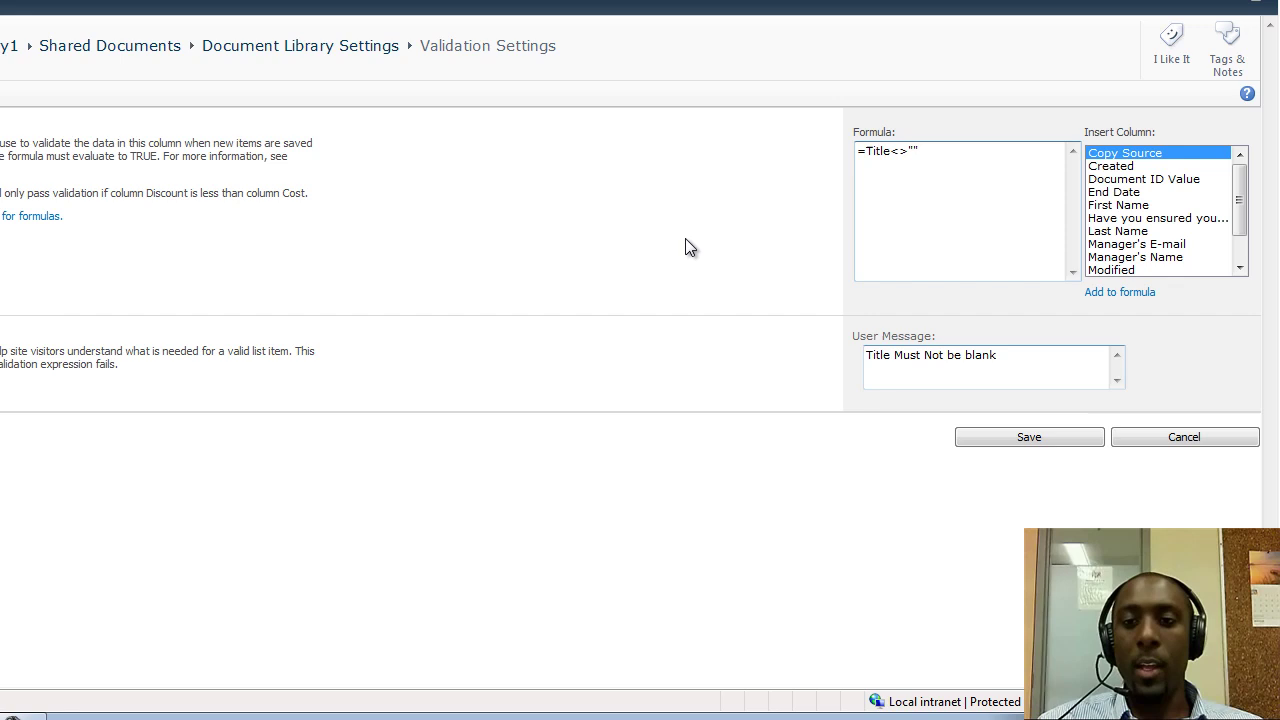
left_click_drag(1012, 352, 826, 354)
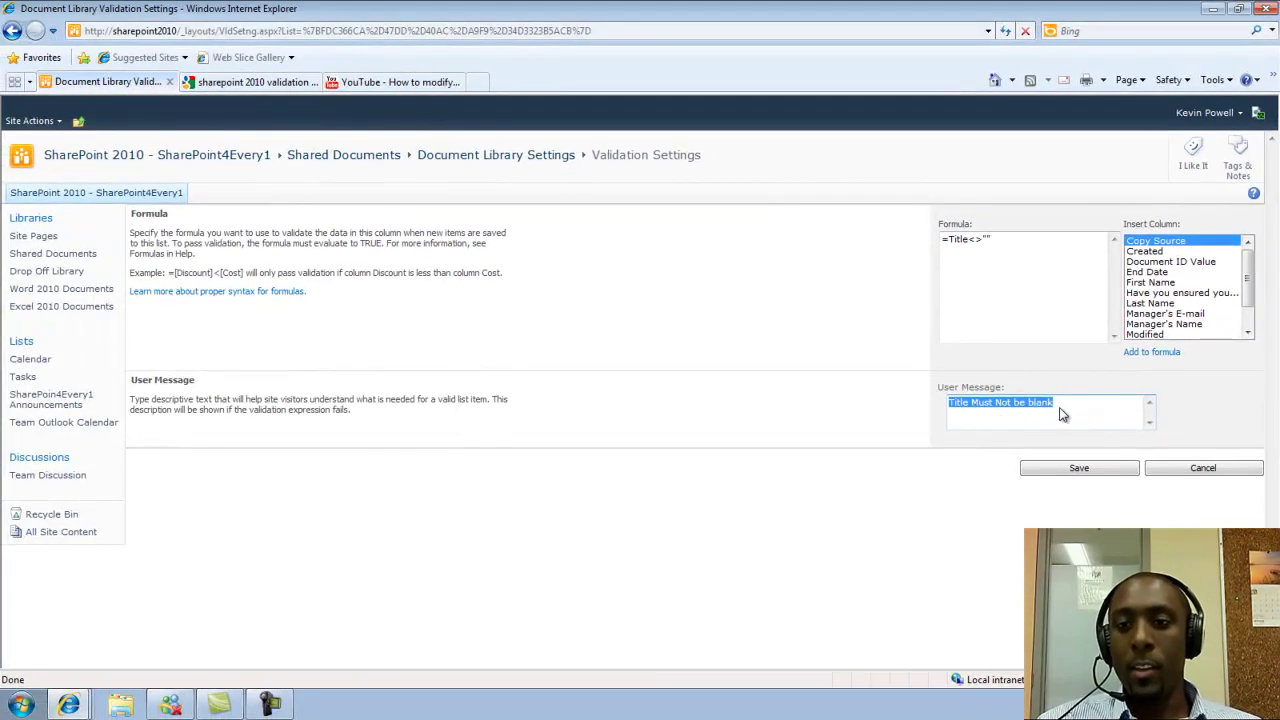
left_click(1061, 402)
type("!!!")
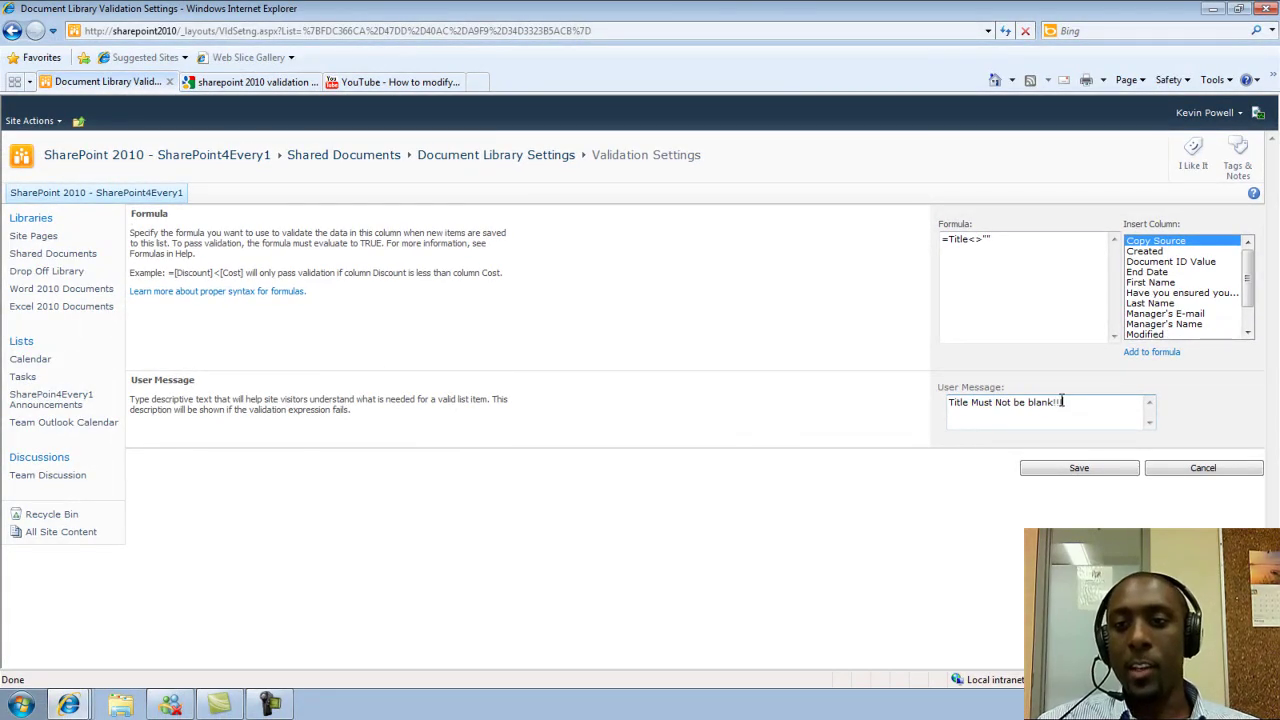
left_click(1089, 472)
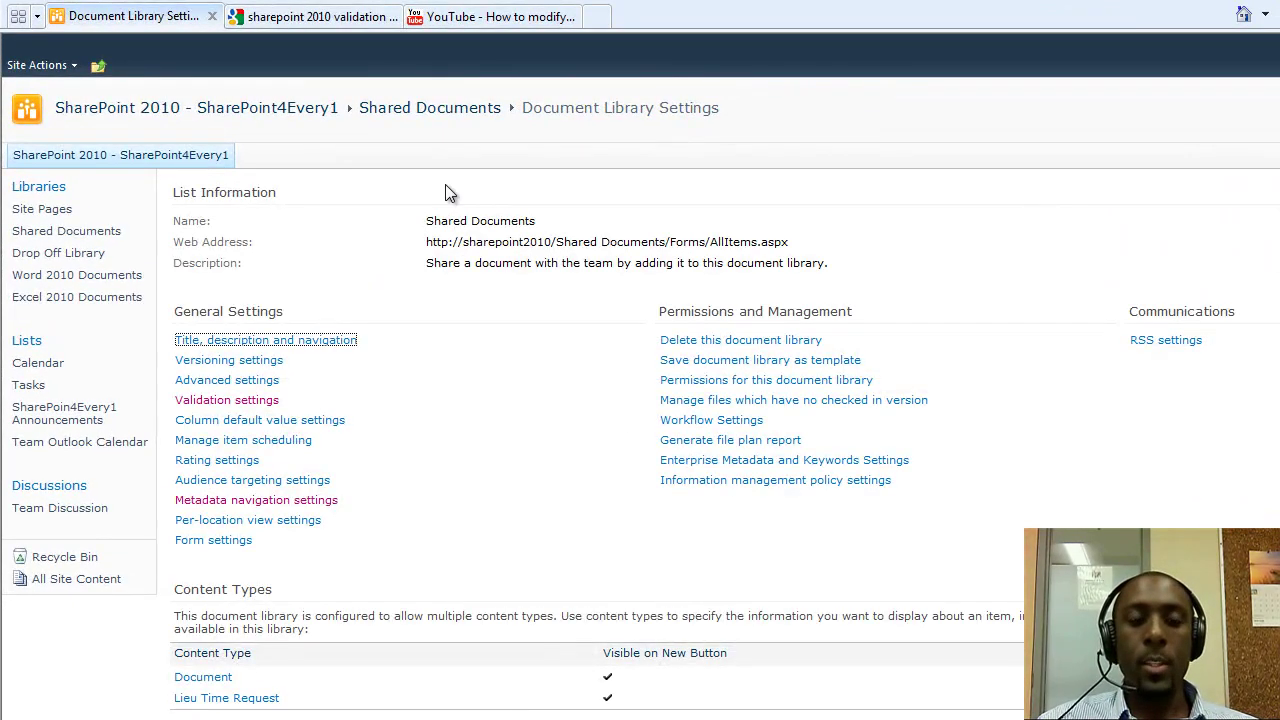
left_click(443, 112)
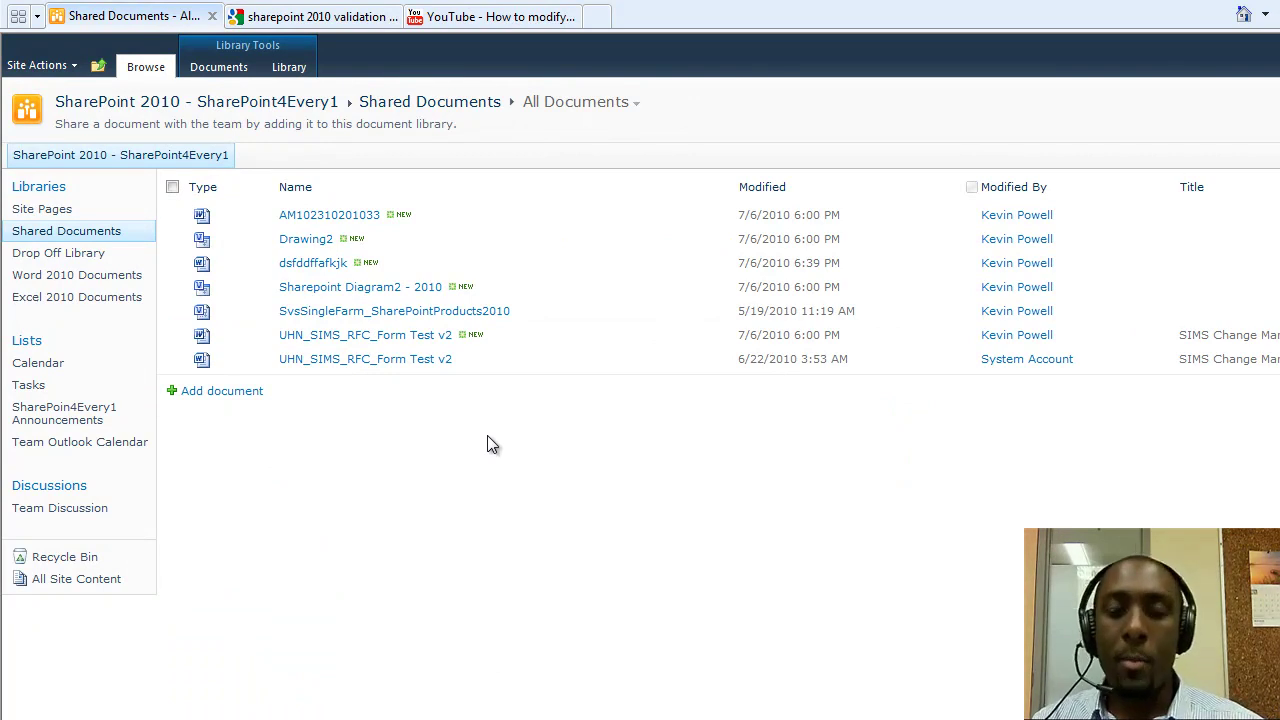
left_click(237, 75)
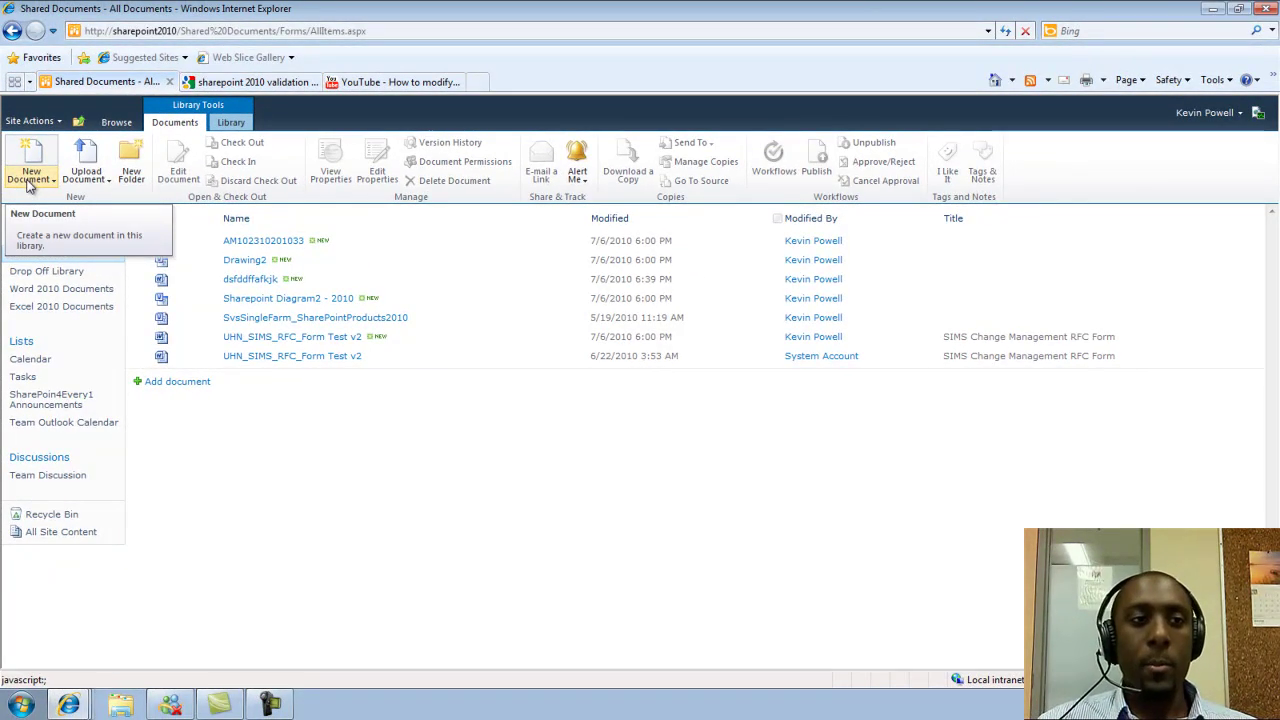
left_click(28, 183)
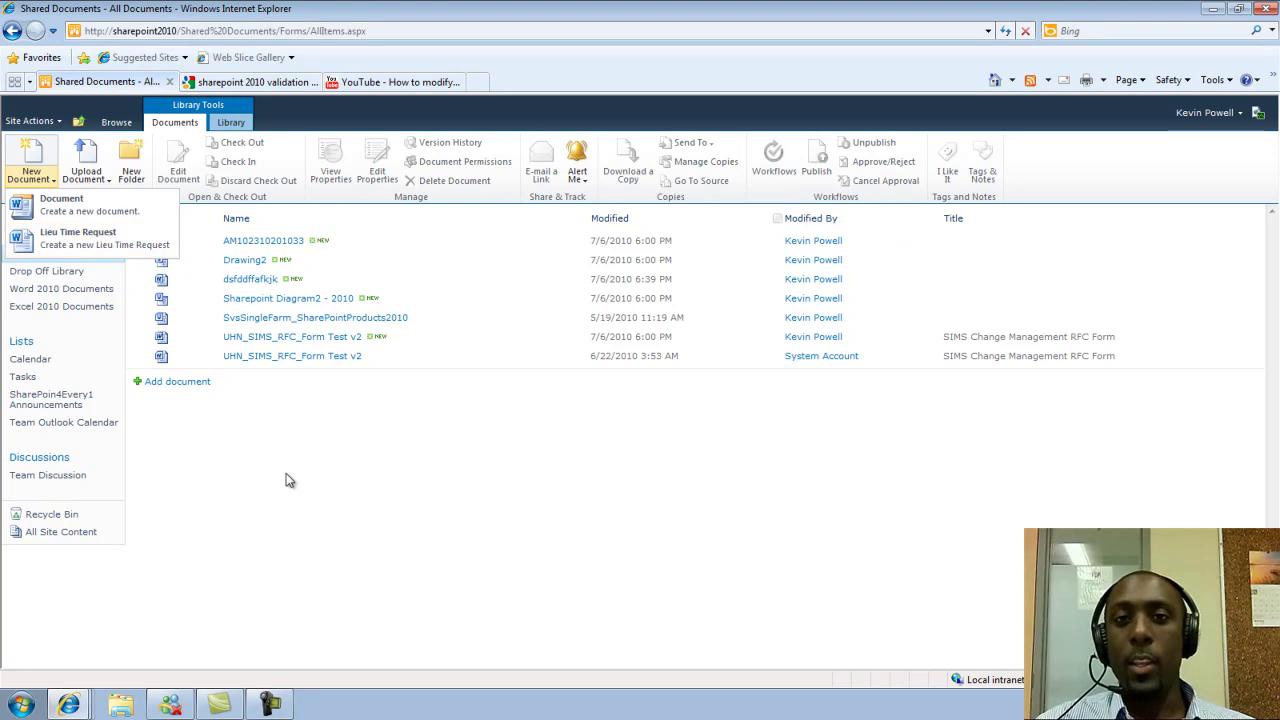
left_click(450, 440)
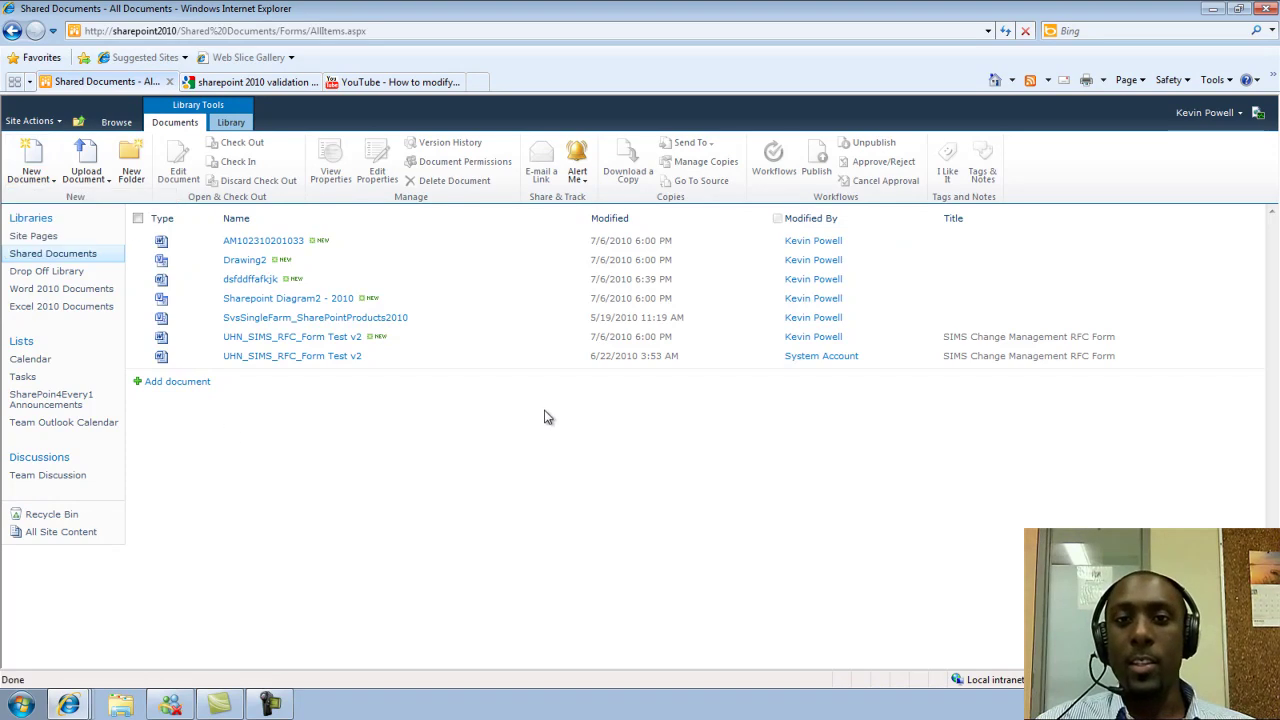
left_click(231, 122)
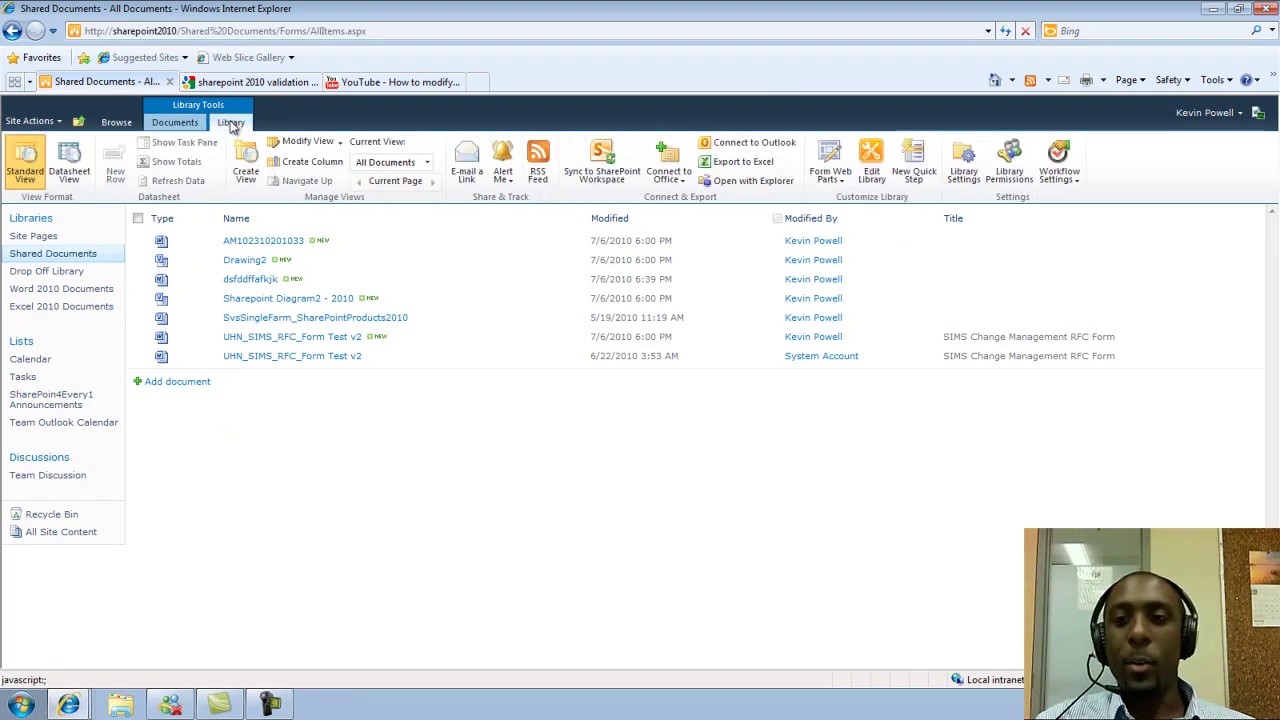
left_click(956, 155)
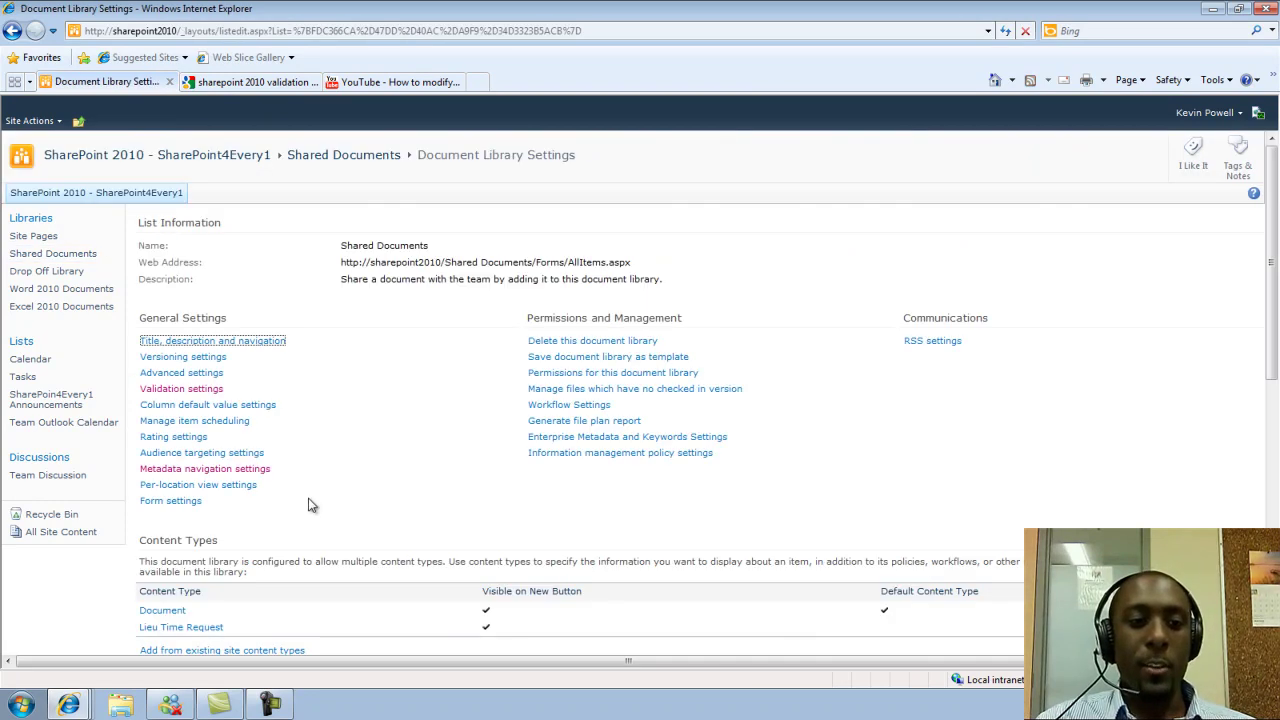
Review the Lieu Time Request content type's columns, then go back to Shared Documents
left_click(172, 628)
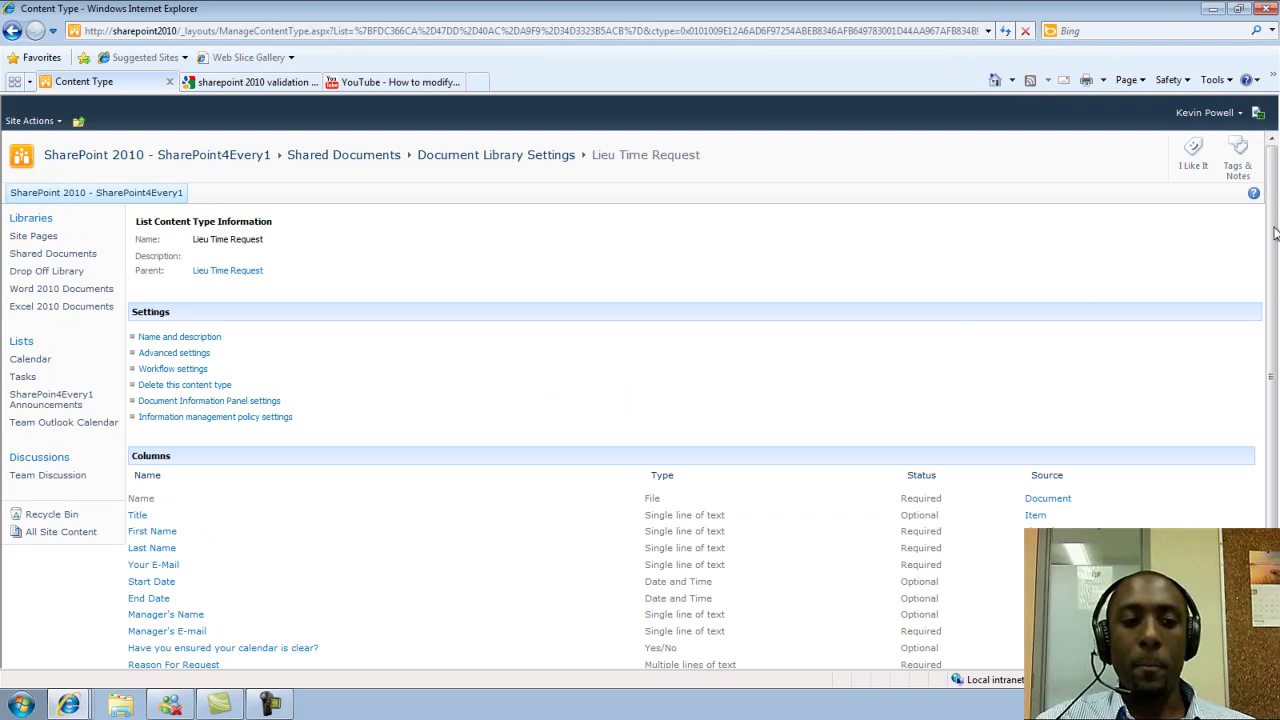
scroll(1275, 232, "down", 1)
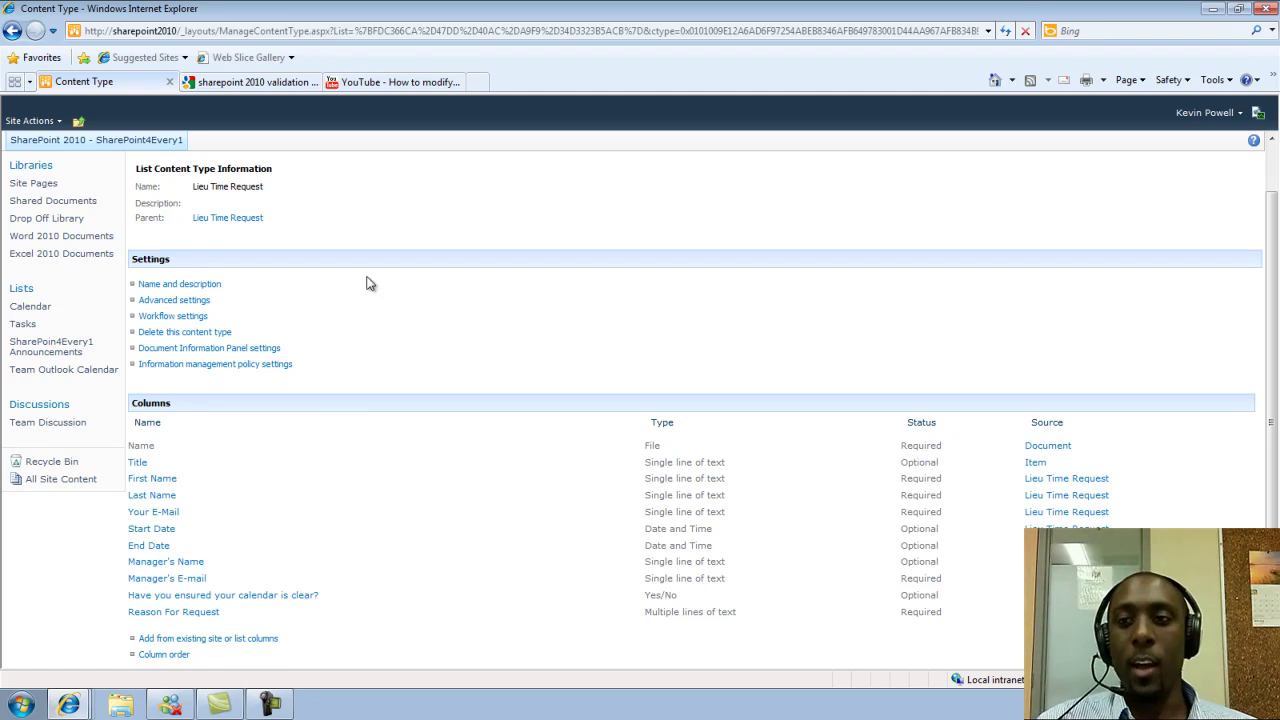
left_click_drag(1277, 398, 1274, 339)
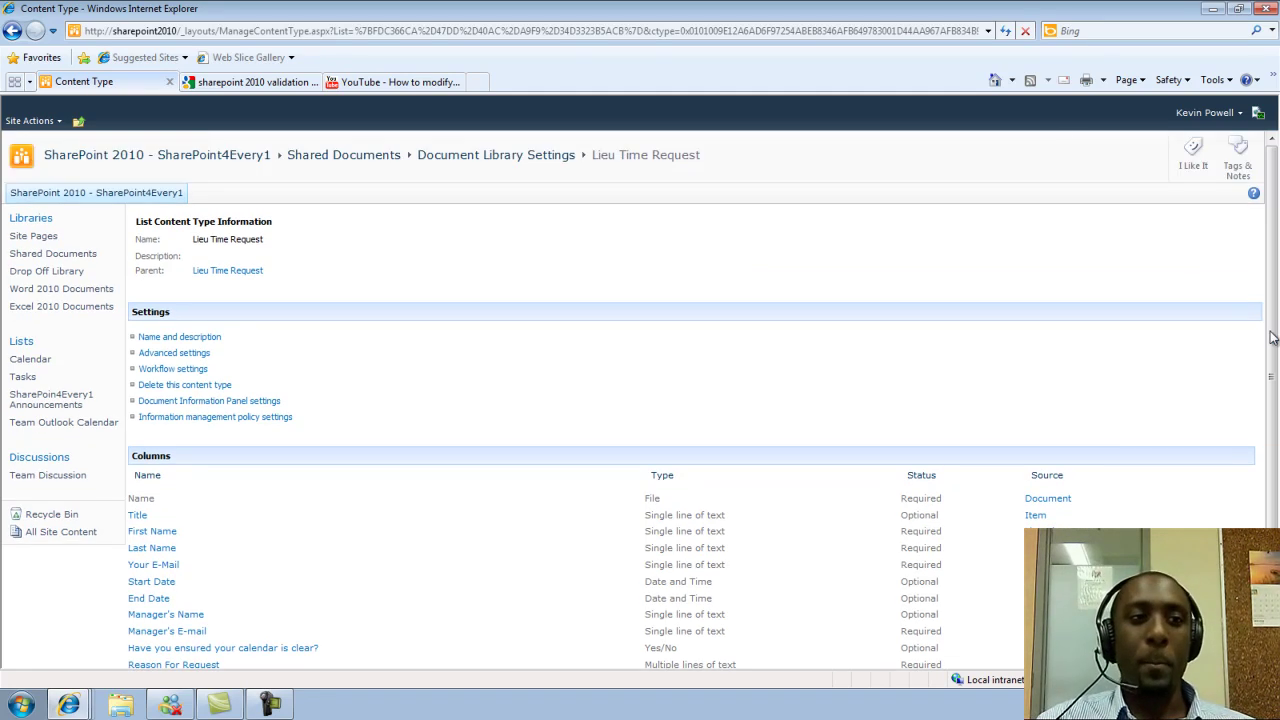
left_click(12, 31)
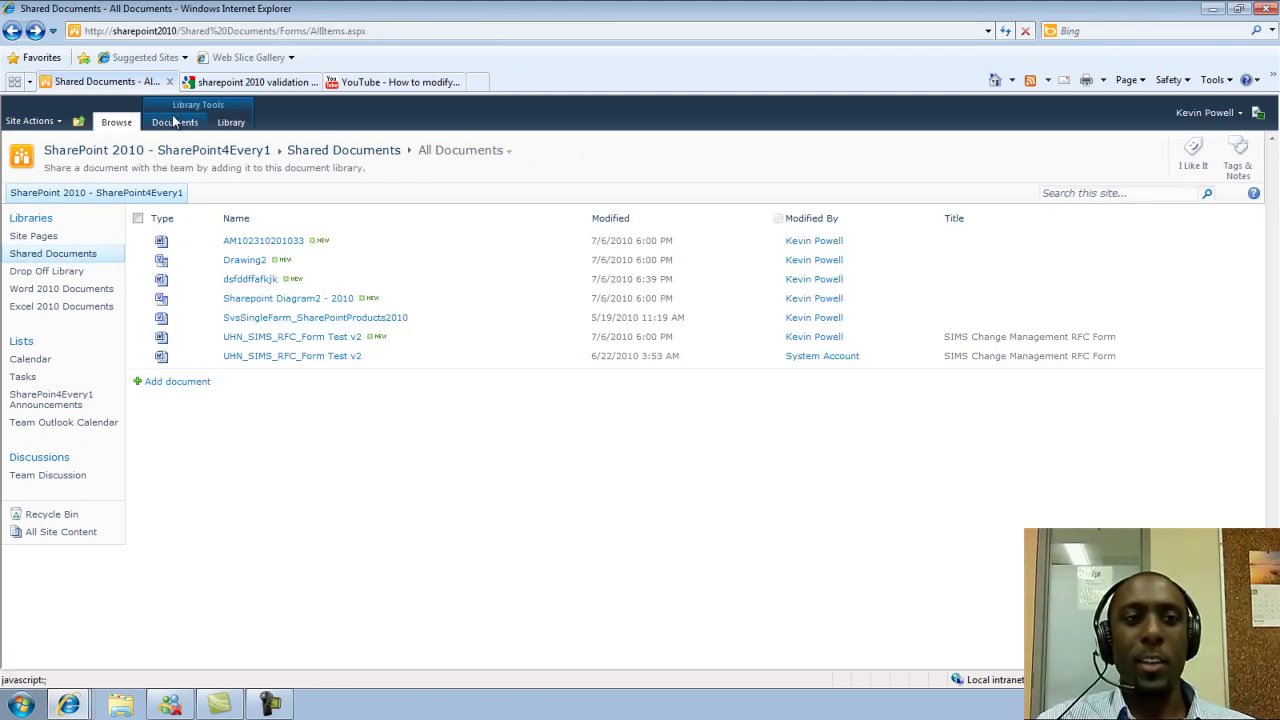
Create a new Lieu Time Request document from the New Document menu and confirm opening it
left_click(175, 123)
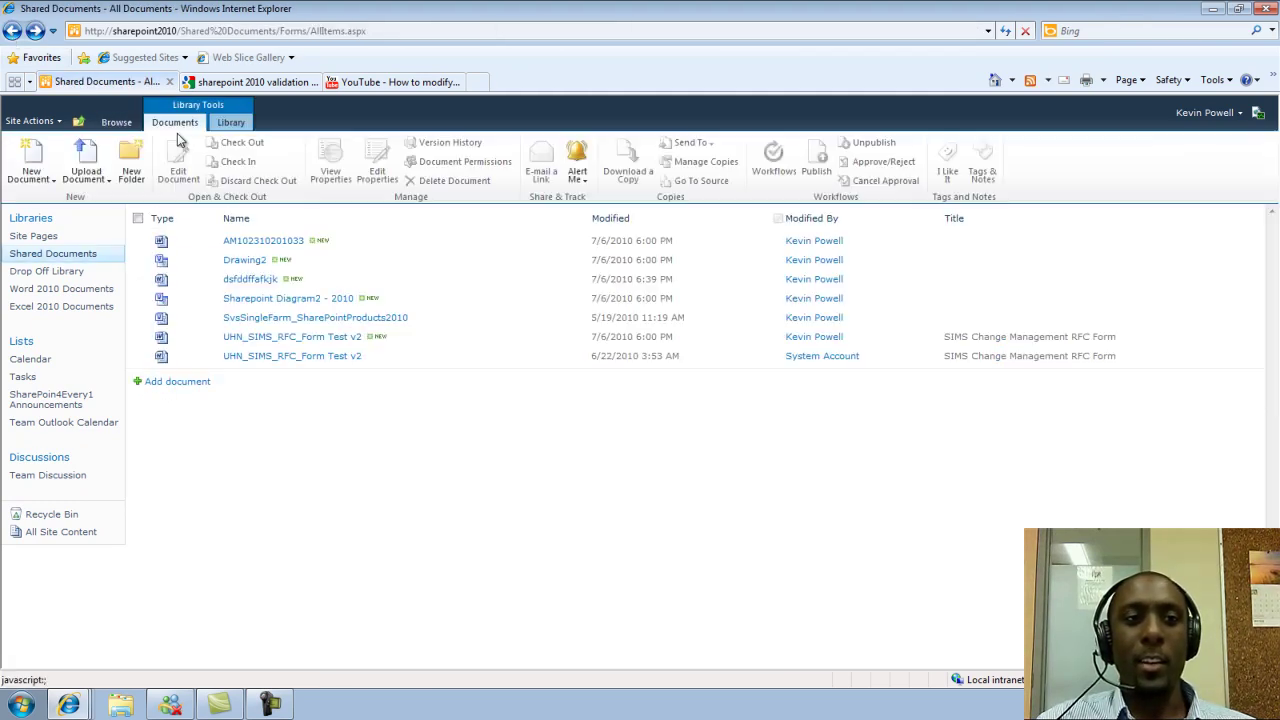
left_click(30, 172)
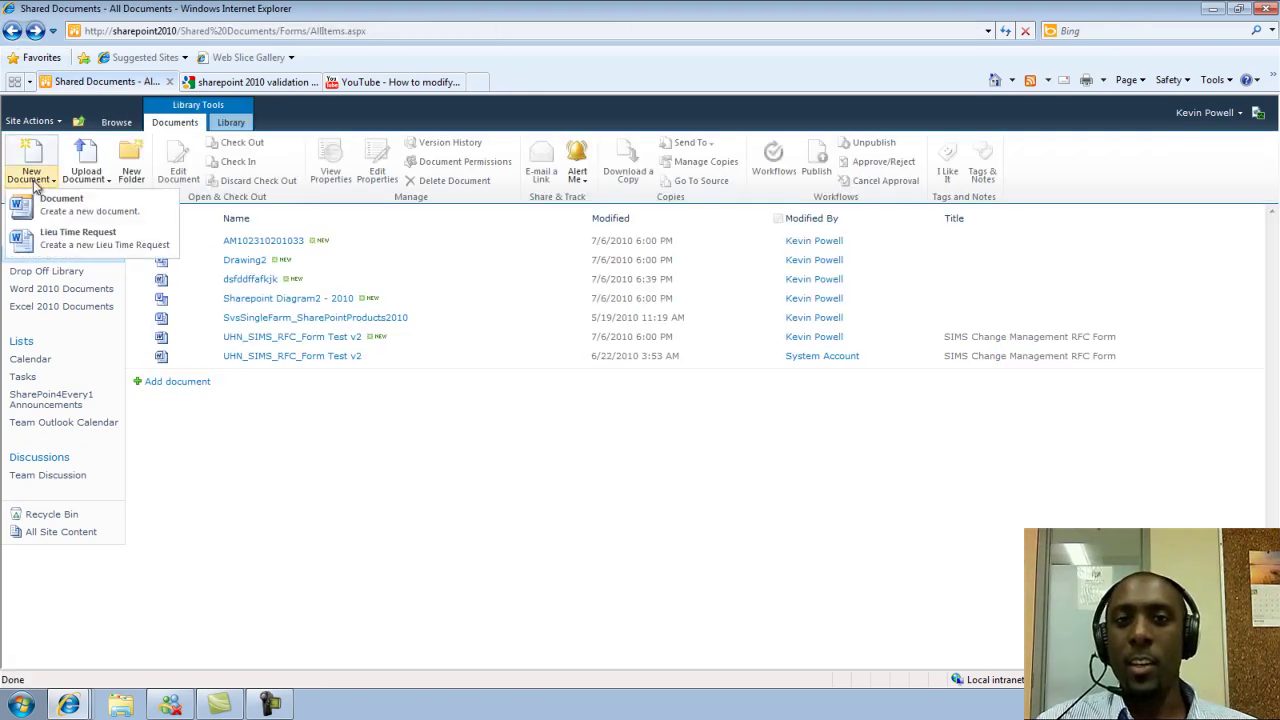
left_click(60, 243)
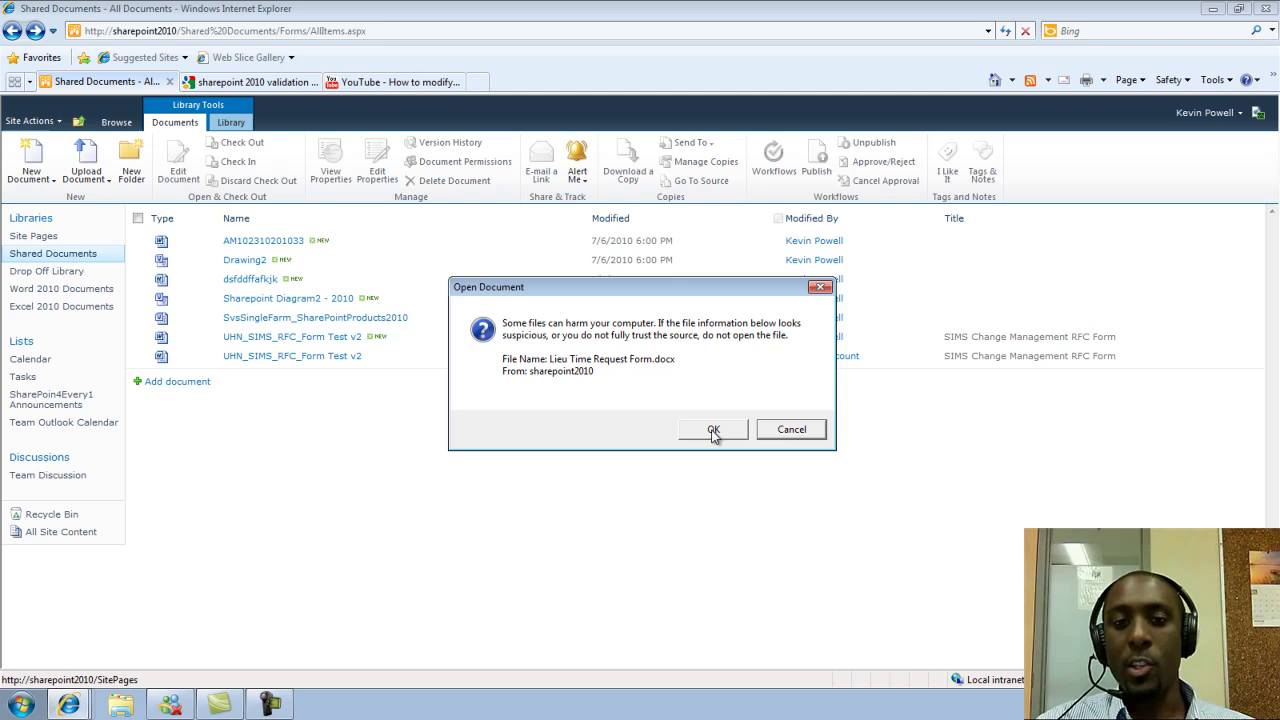
left_click(712, 430)
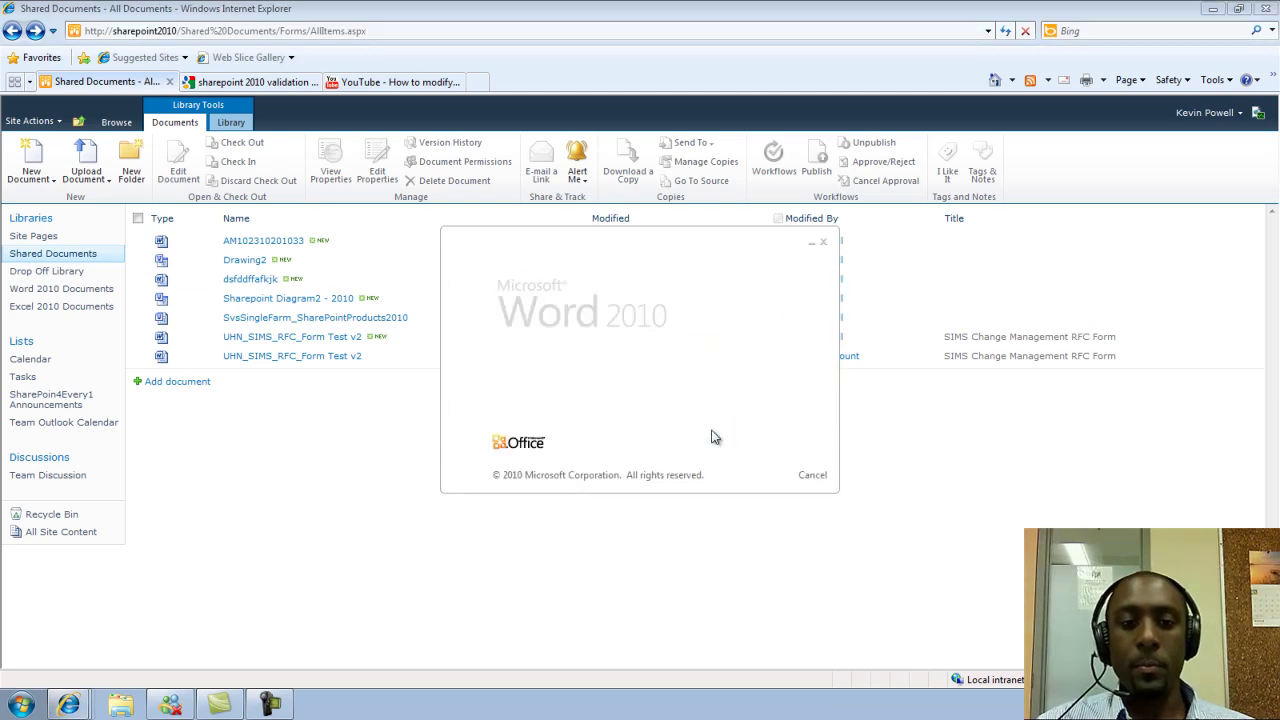
Sign in with the SharePoint account username and password so the form opens in Word
type("sharepoint")
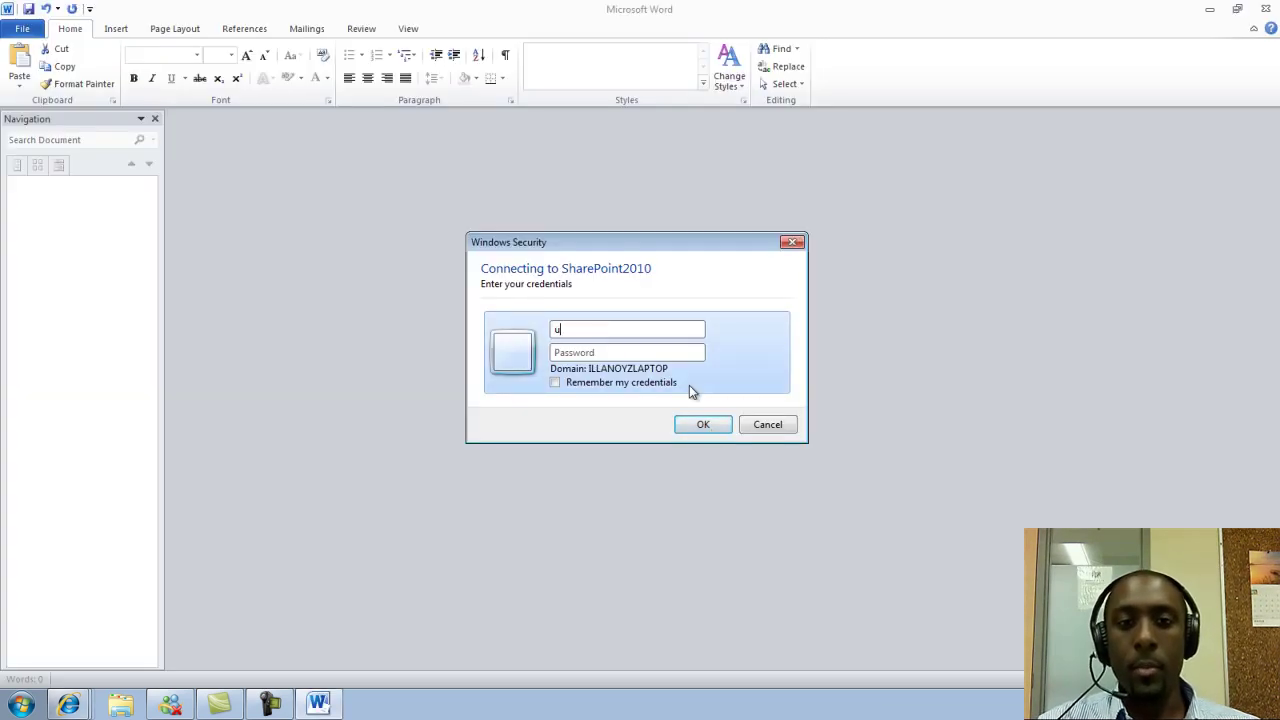
type(".")
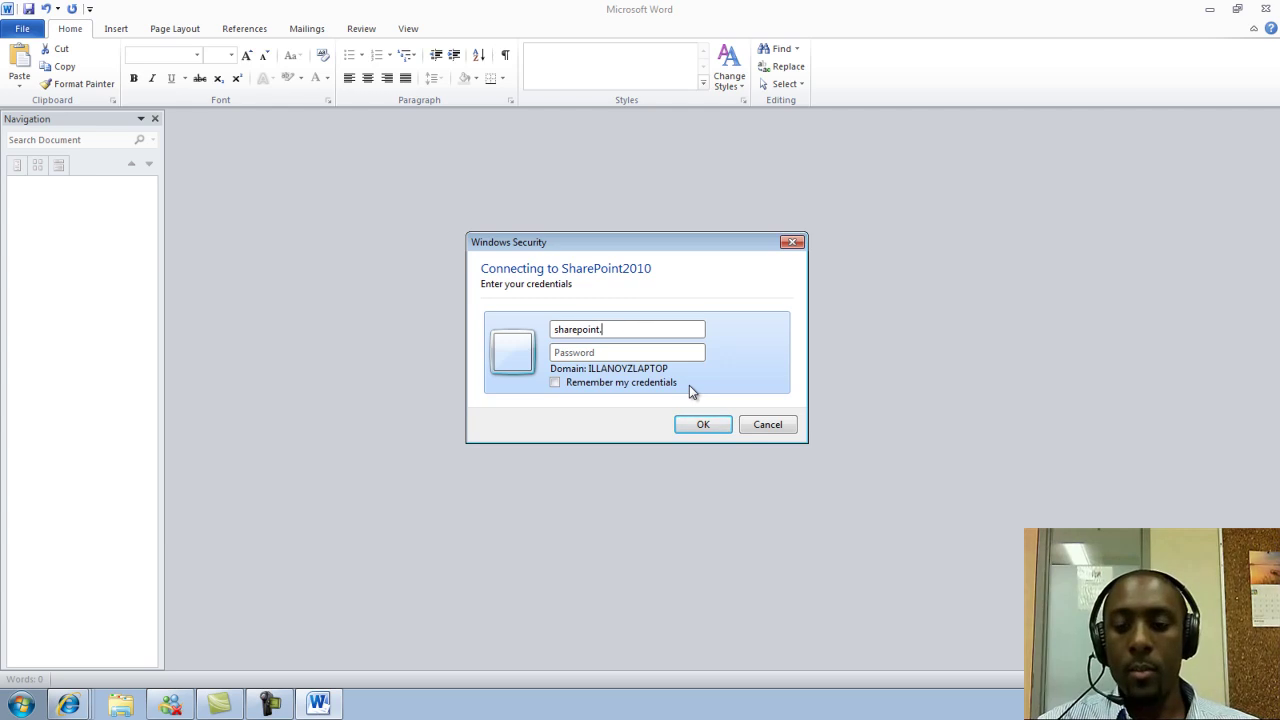
type("com\\Kevin")
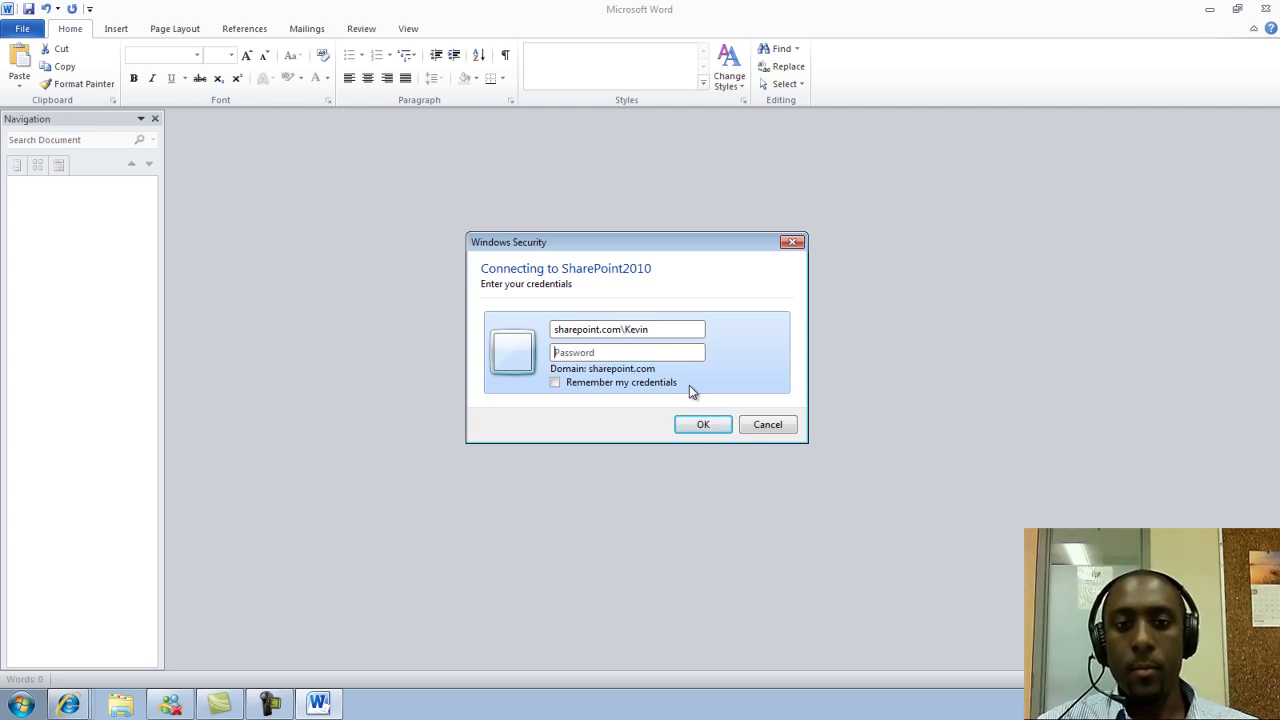
key("Tab")
type("••••••••")
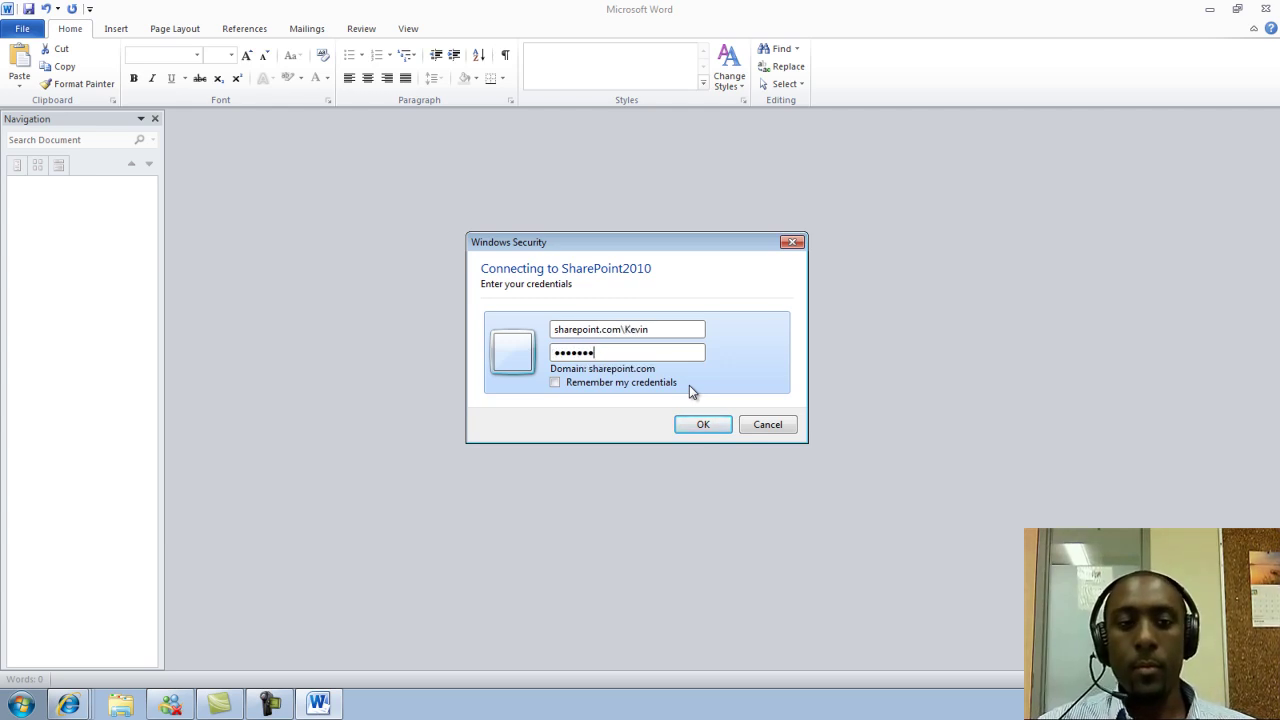
key("Return")
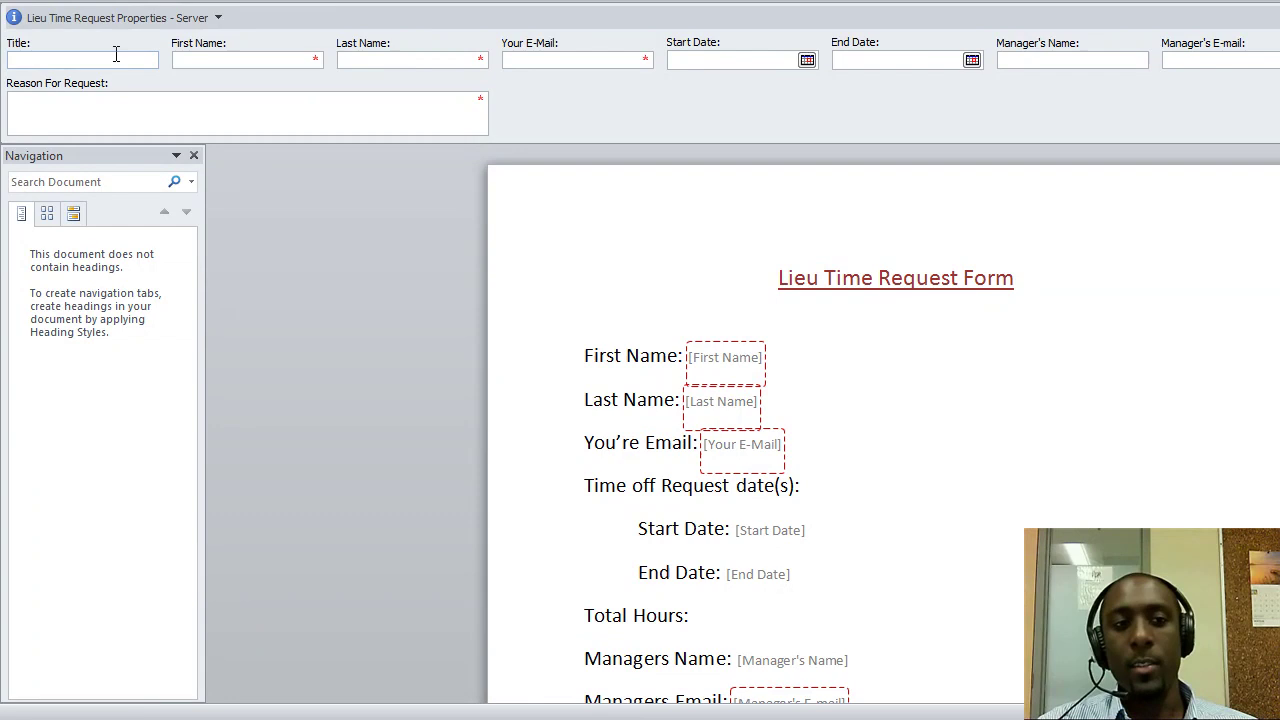
left_click(116, 54)
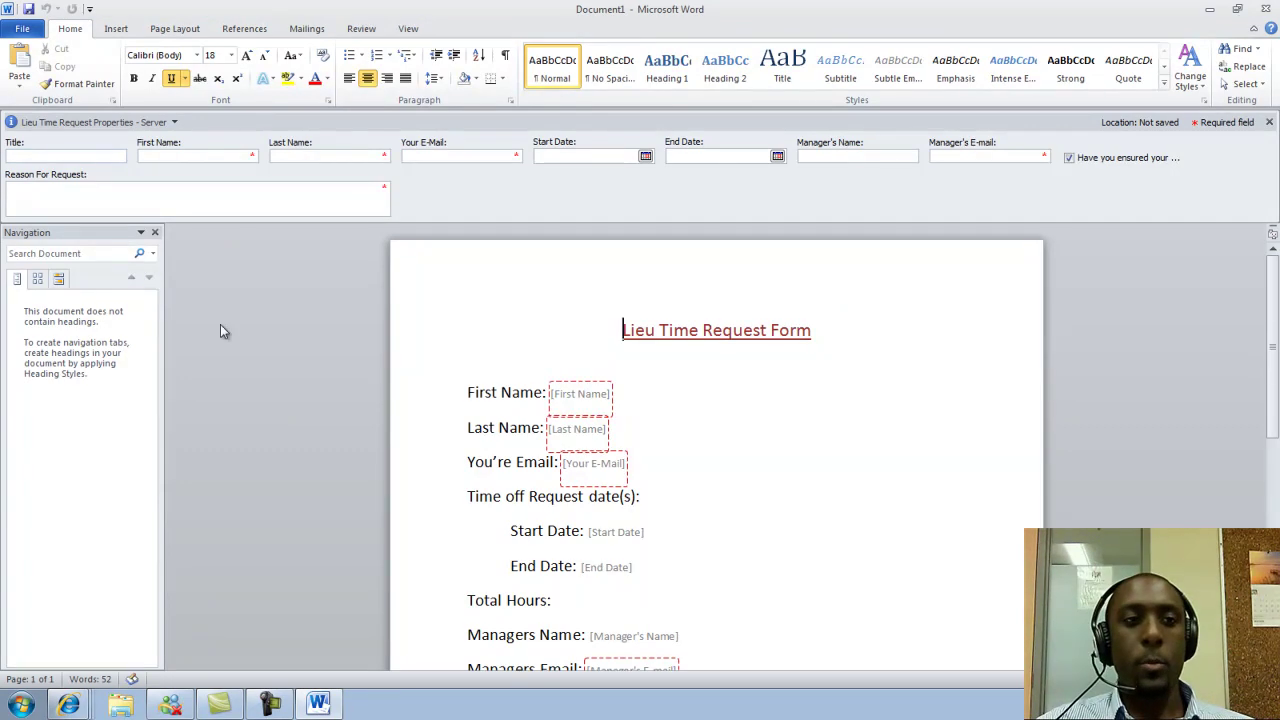
left_click(116, 29)
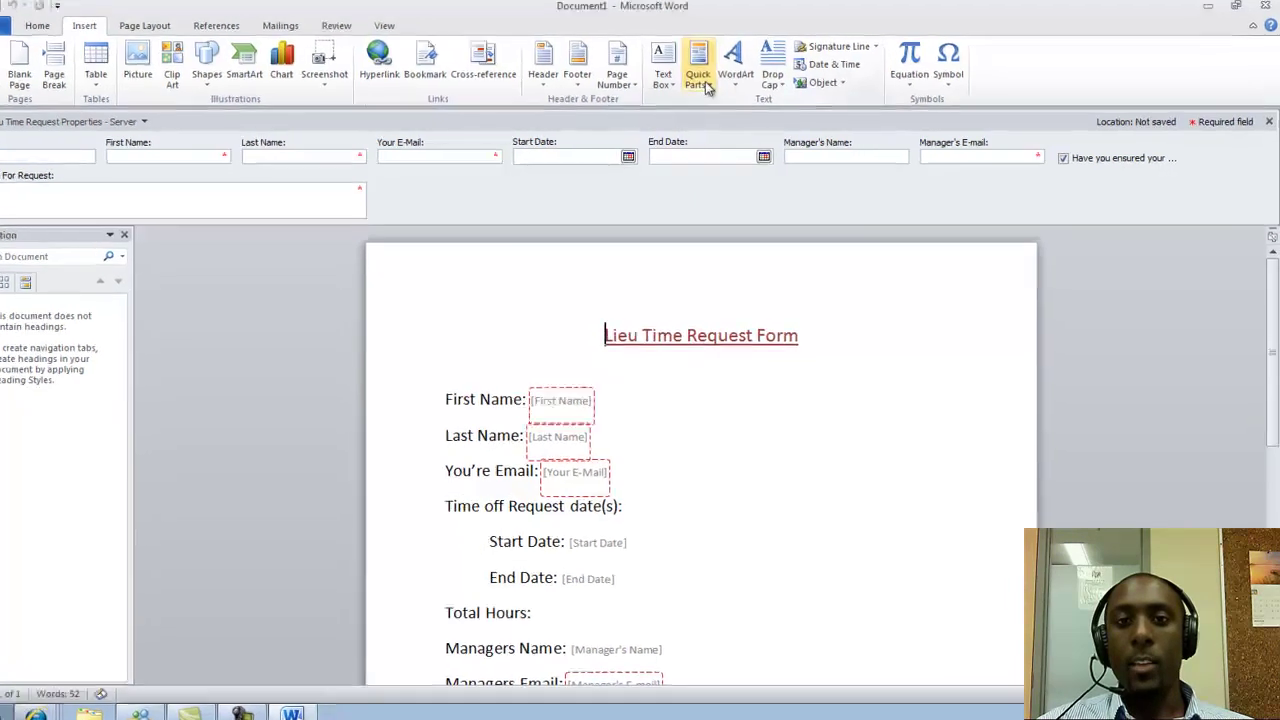
left_click(604, 76)
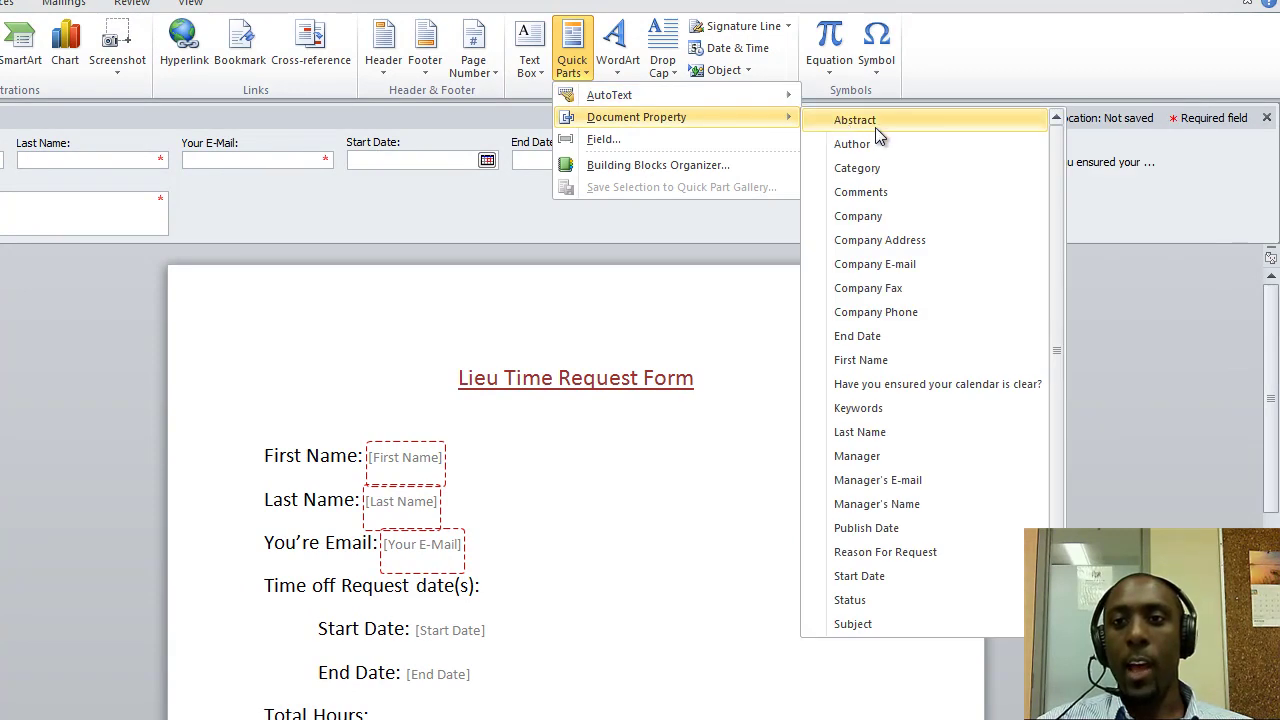
left_click_drag(1060, 160, 1058, 152)
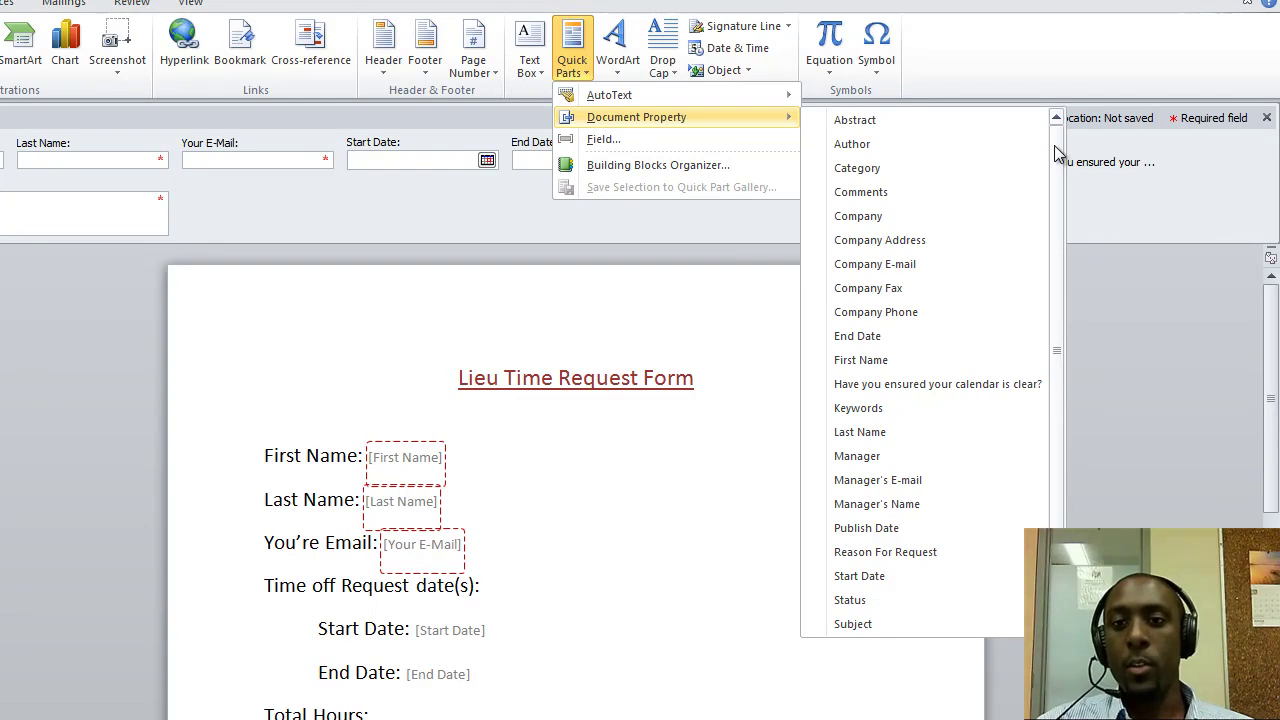
left_click_drag(1055, 148, 1059, 209)
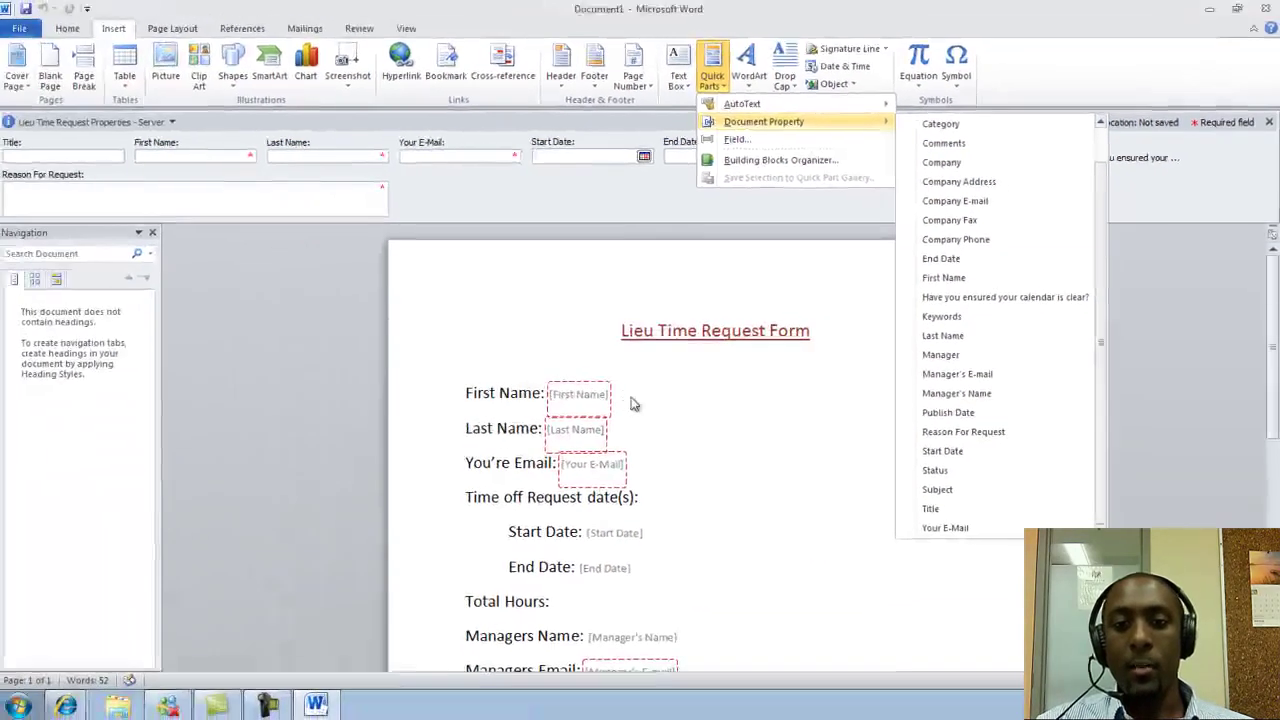
left_click(488, 454)
left_click(577, 428)
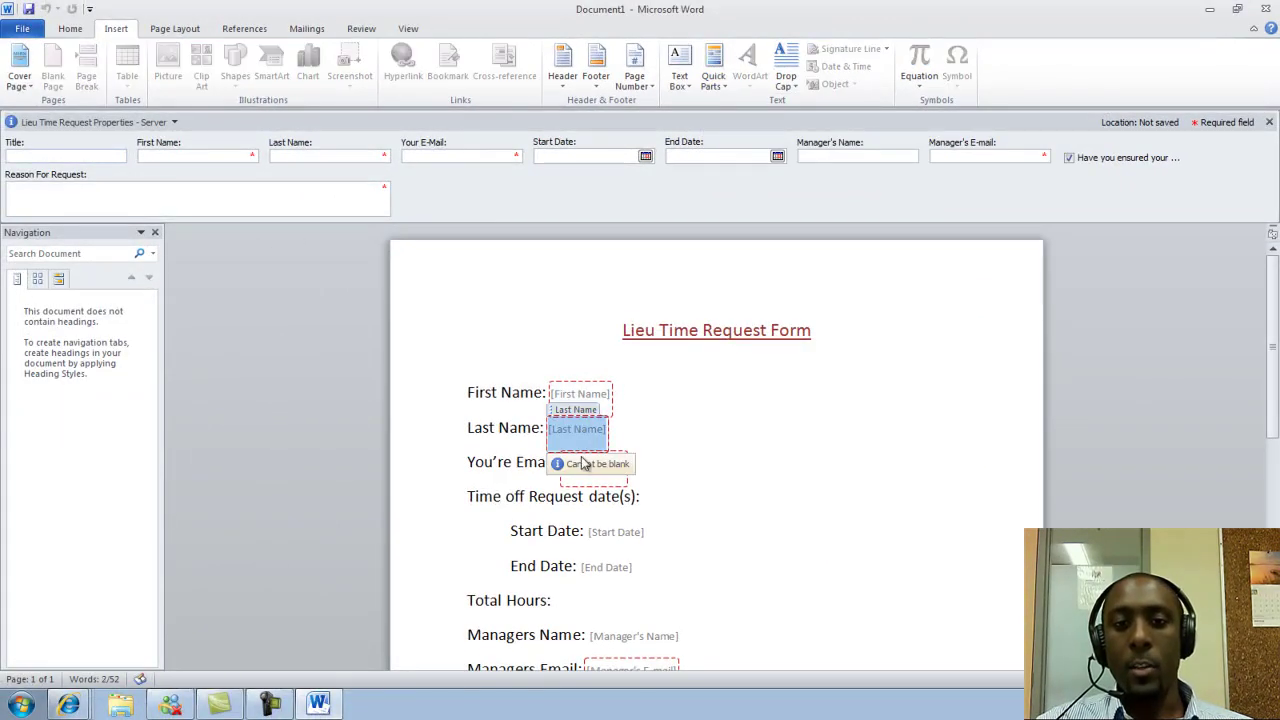
left_click(658, 357)
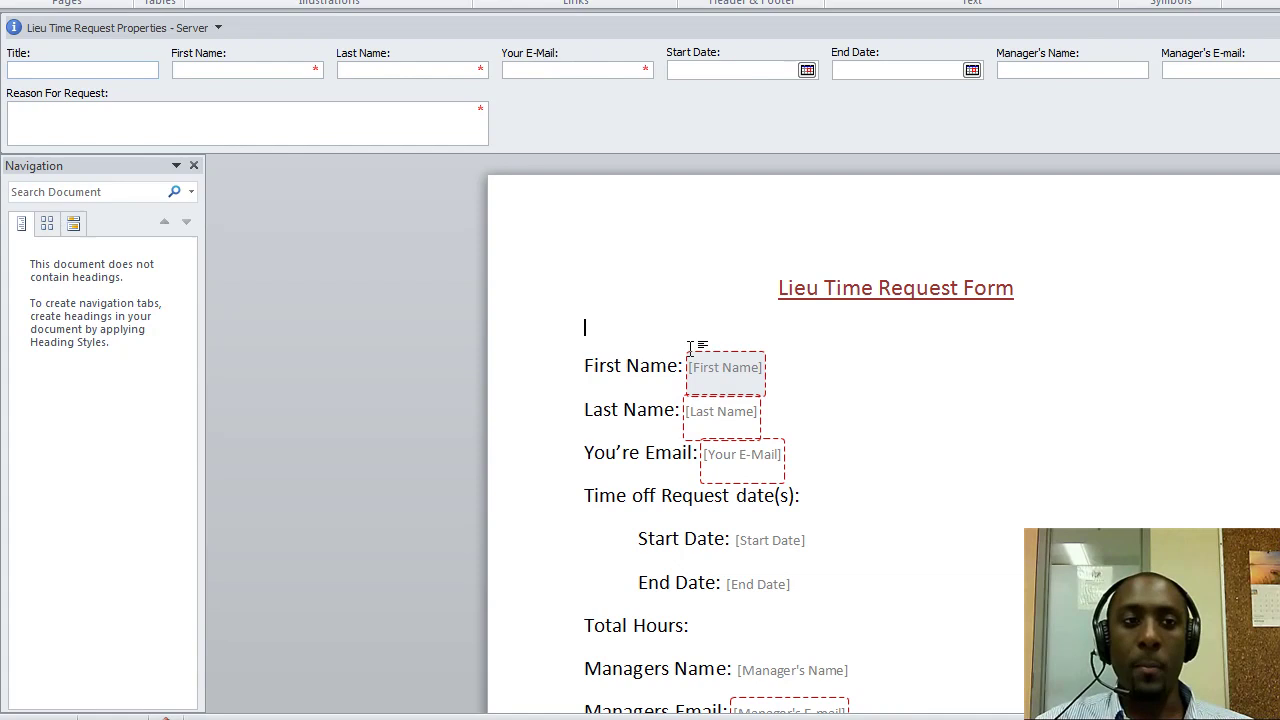
Set the Title to 'Tite1' and fill in the requester's first name, last name and e-mail
left_click(146, 68)
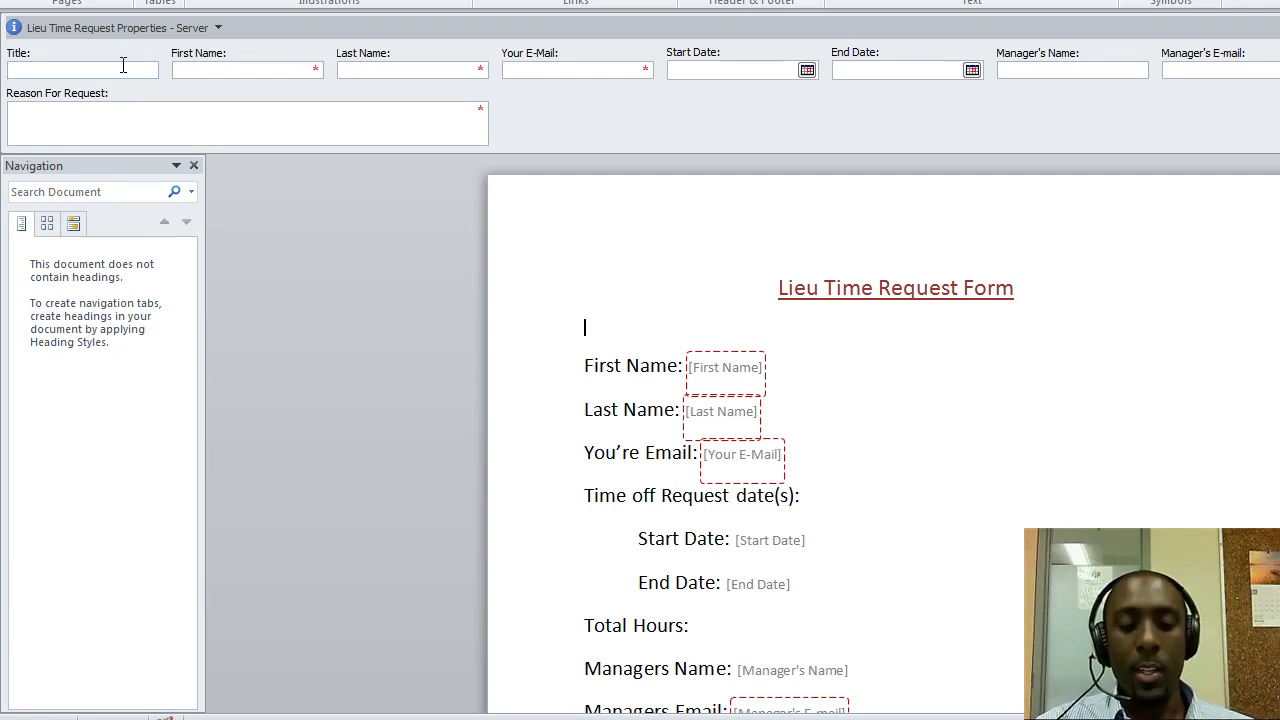
type("Titel")
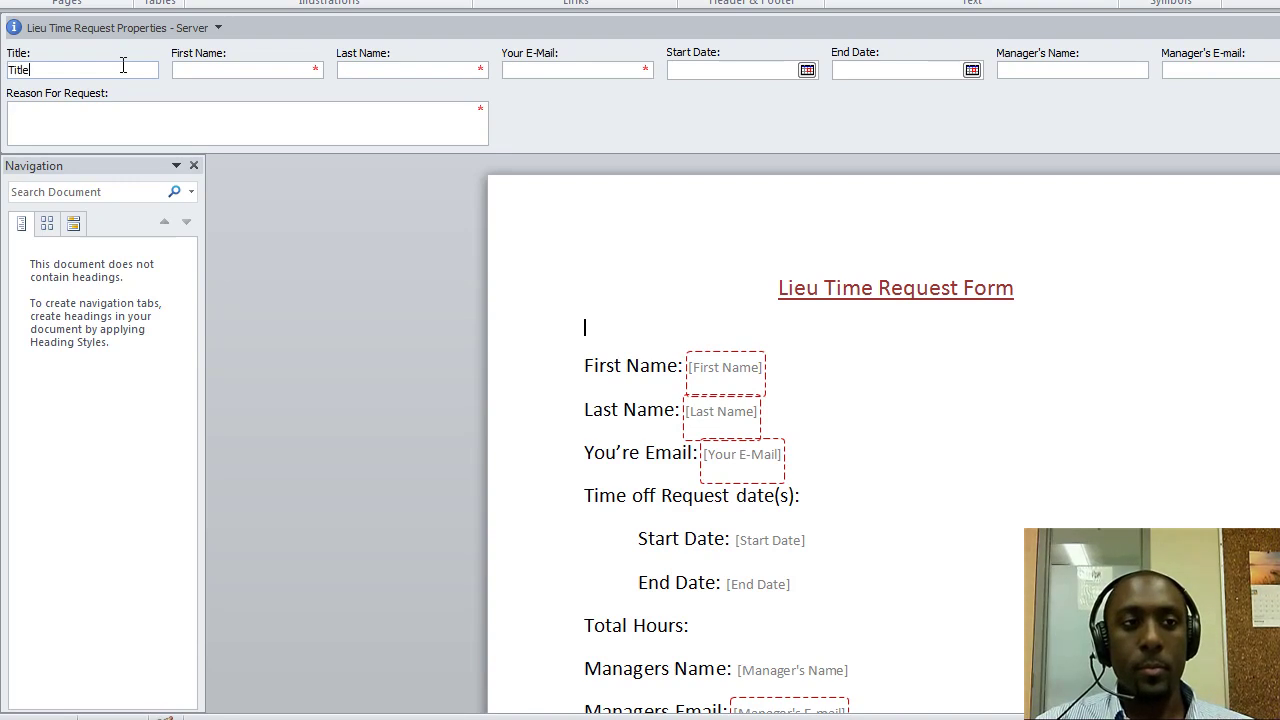
key("BackSpace")
key("BackSpace")
type("e1")
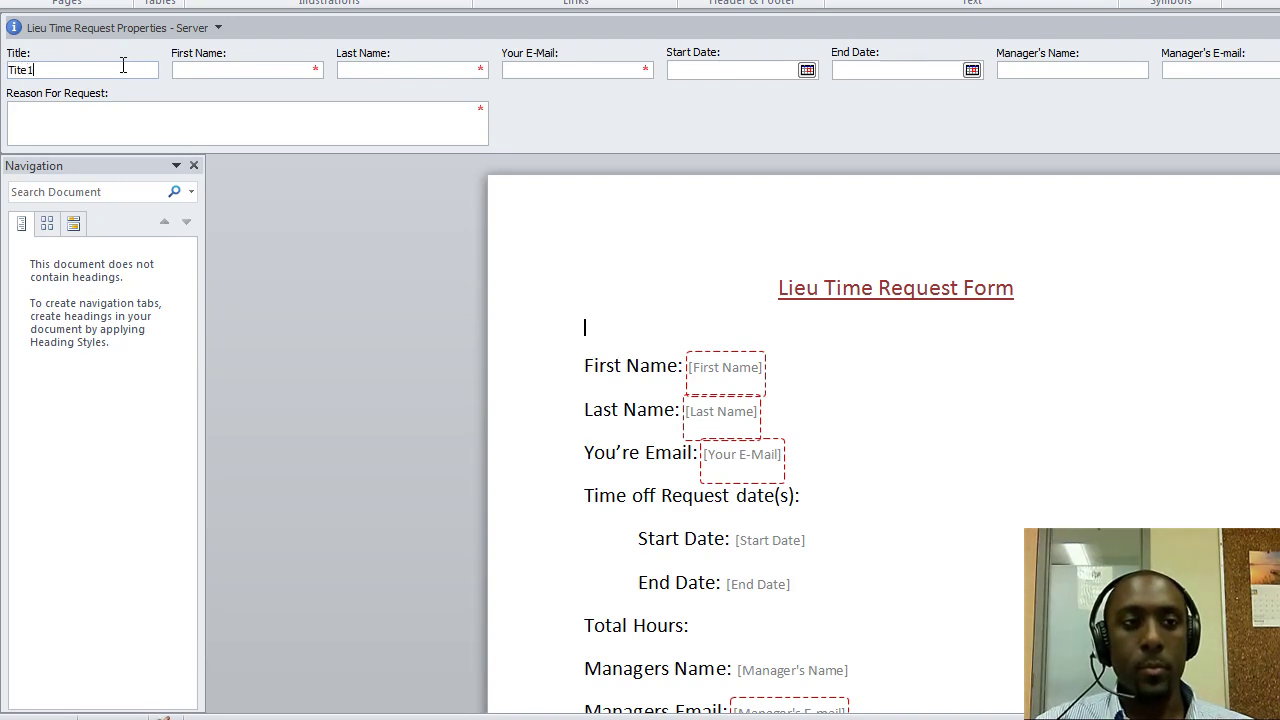
key("Tab")
key("Tab")
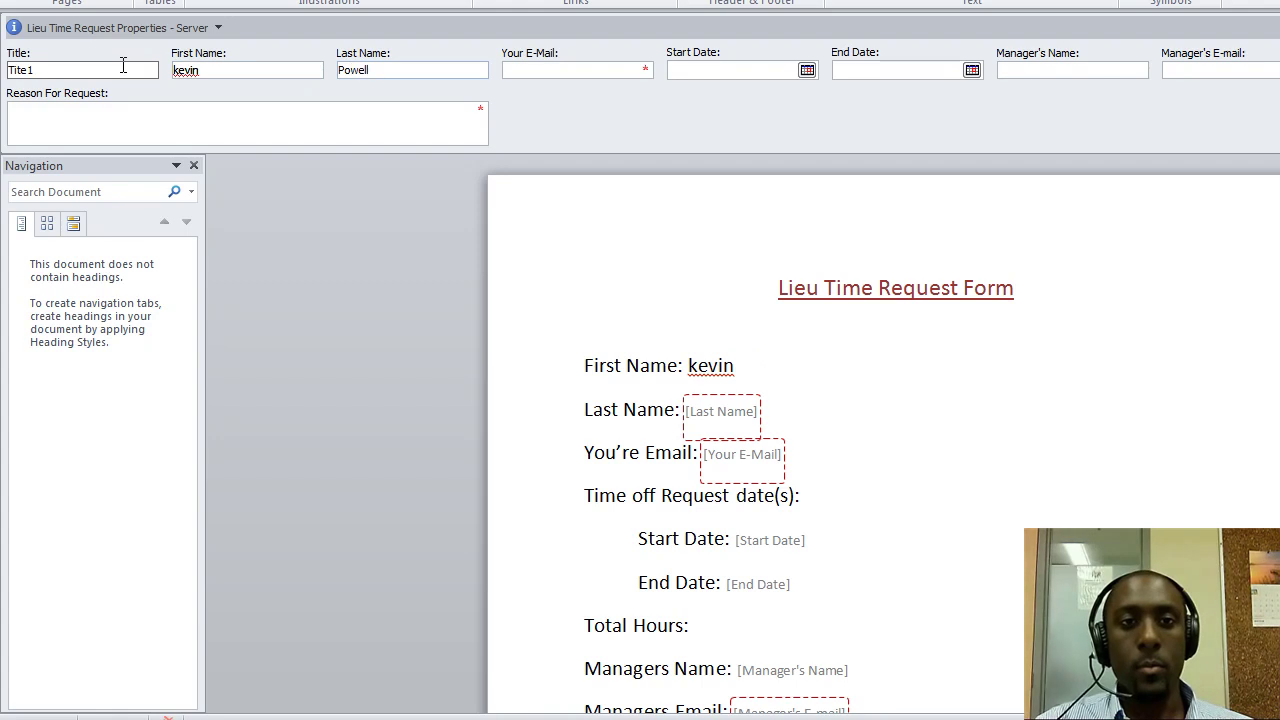
key("Tab")
type("non@n")
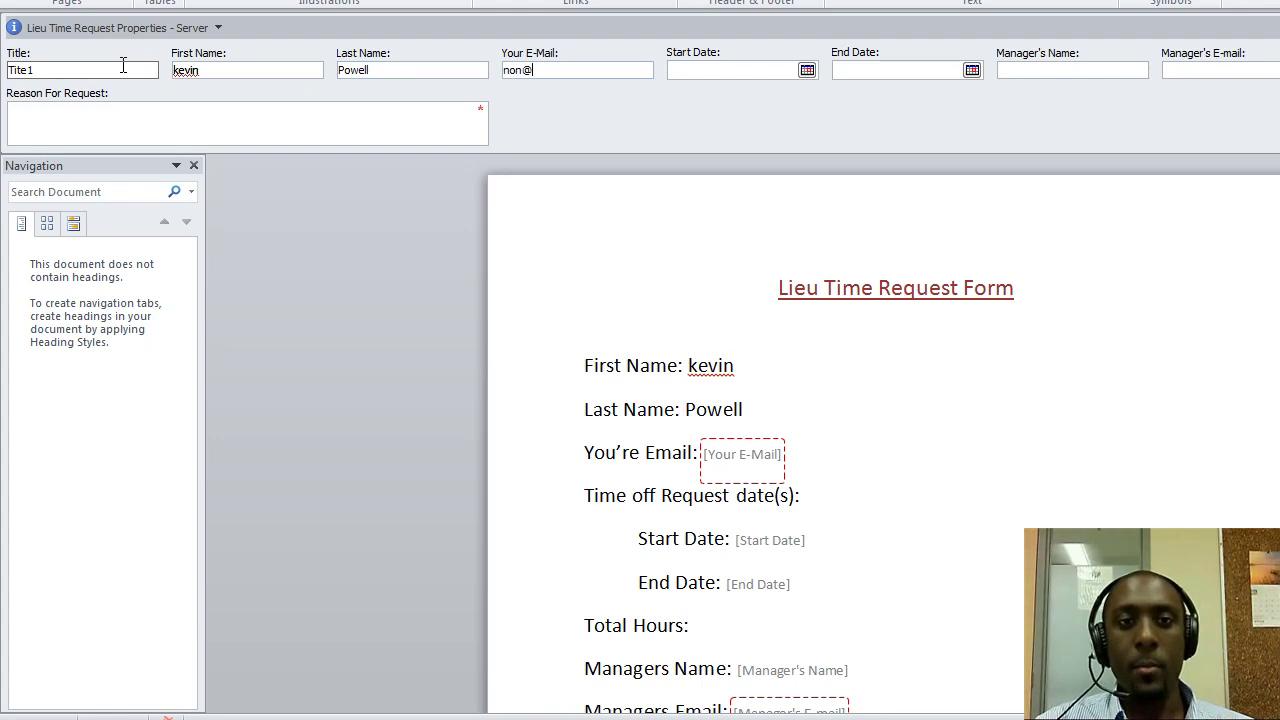
type("on.com")
Pick 7/14/2010 as the start date and 7/20/2010 as the end date
key("Tab")
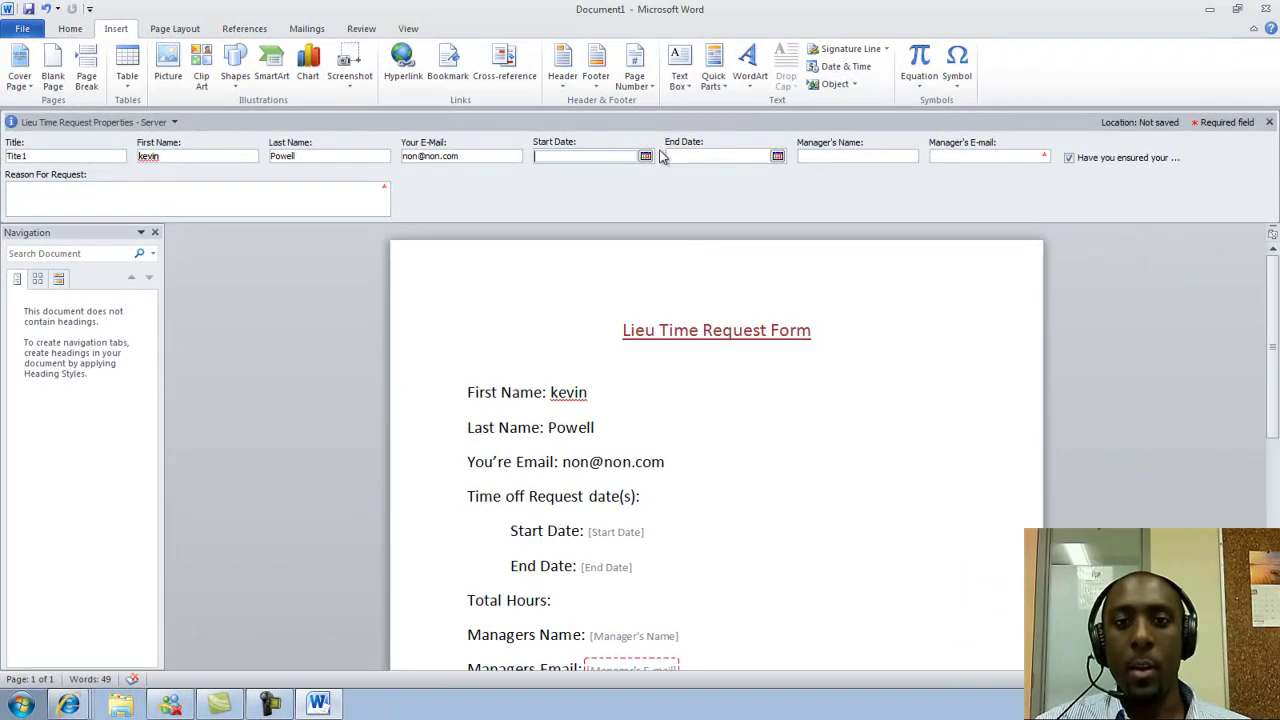
left_click(646, 156)
left_click(580, 229)
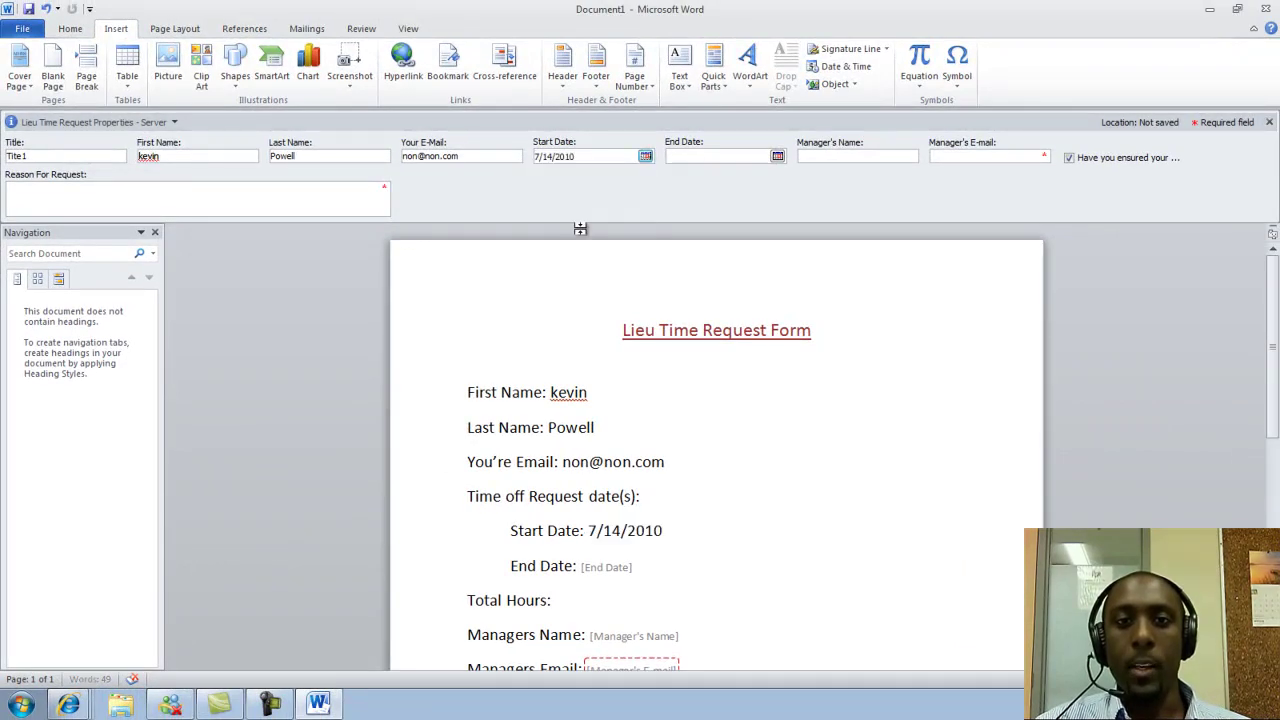
left_click(777, 157)
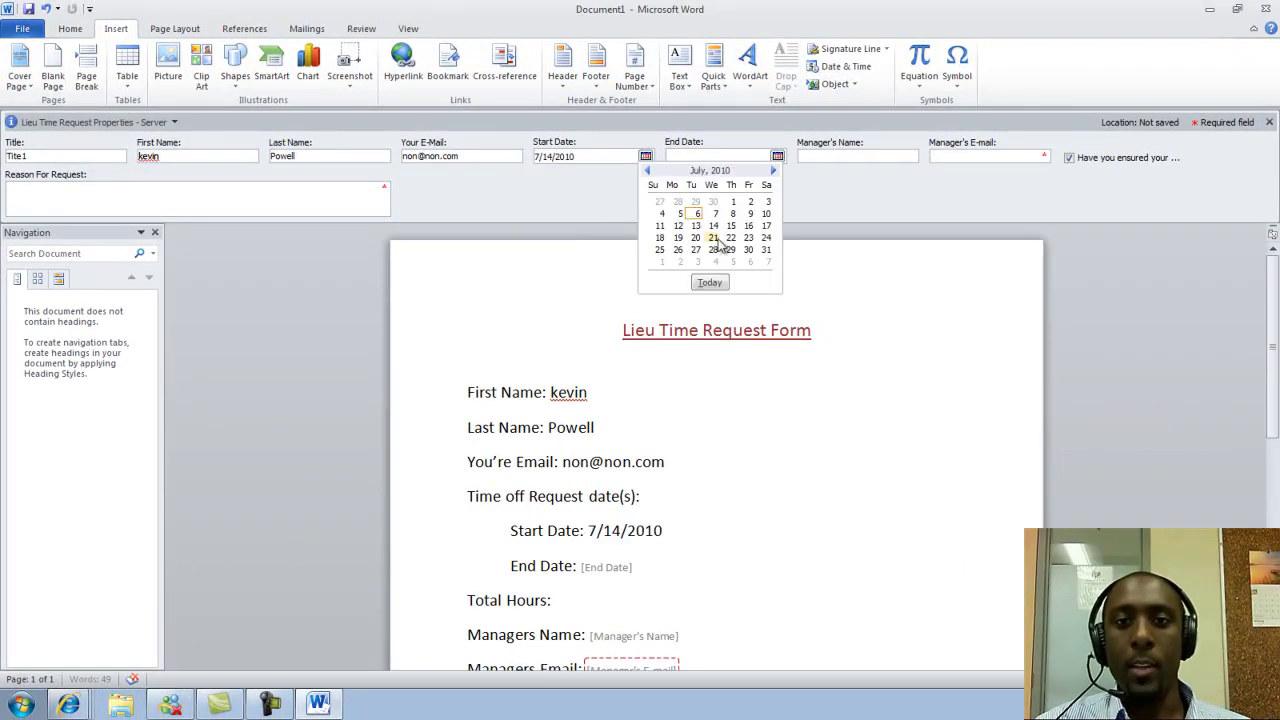
left_click(697, 240)
Enter the manager's name and e-mail address
left_click(899, 157)
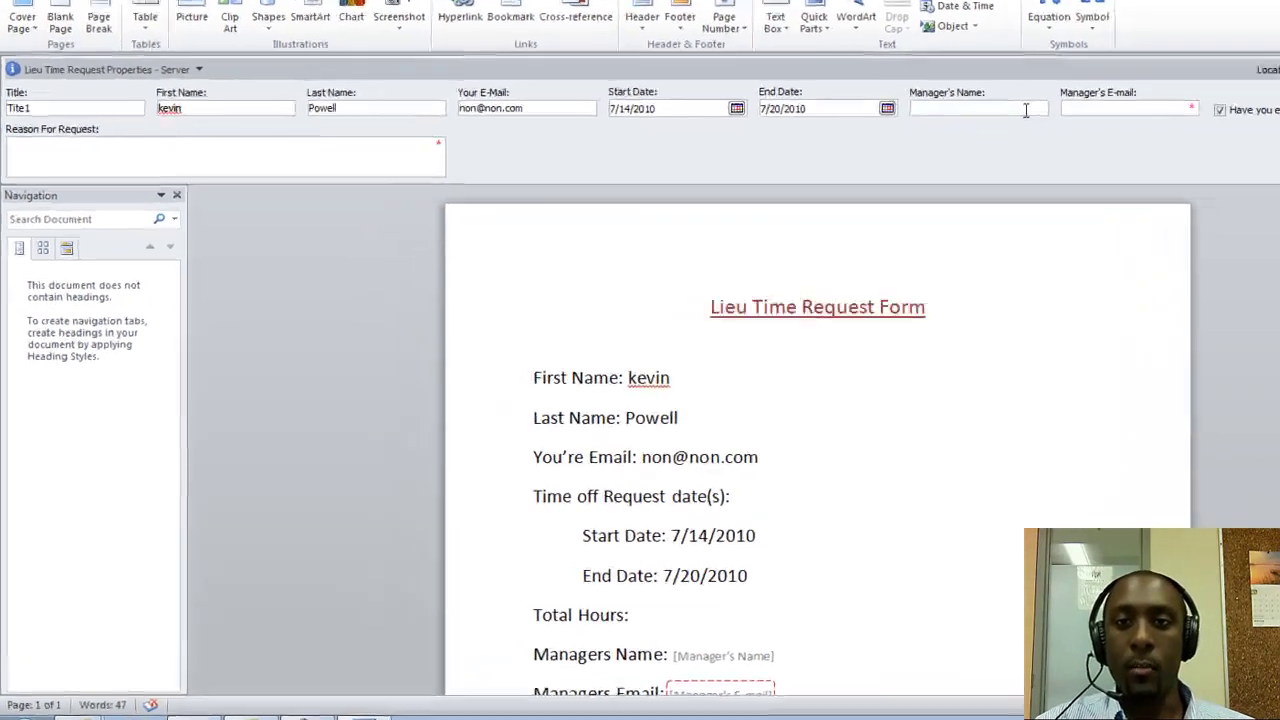
type("David")
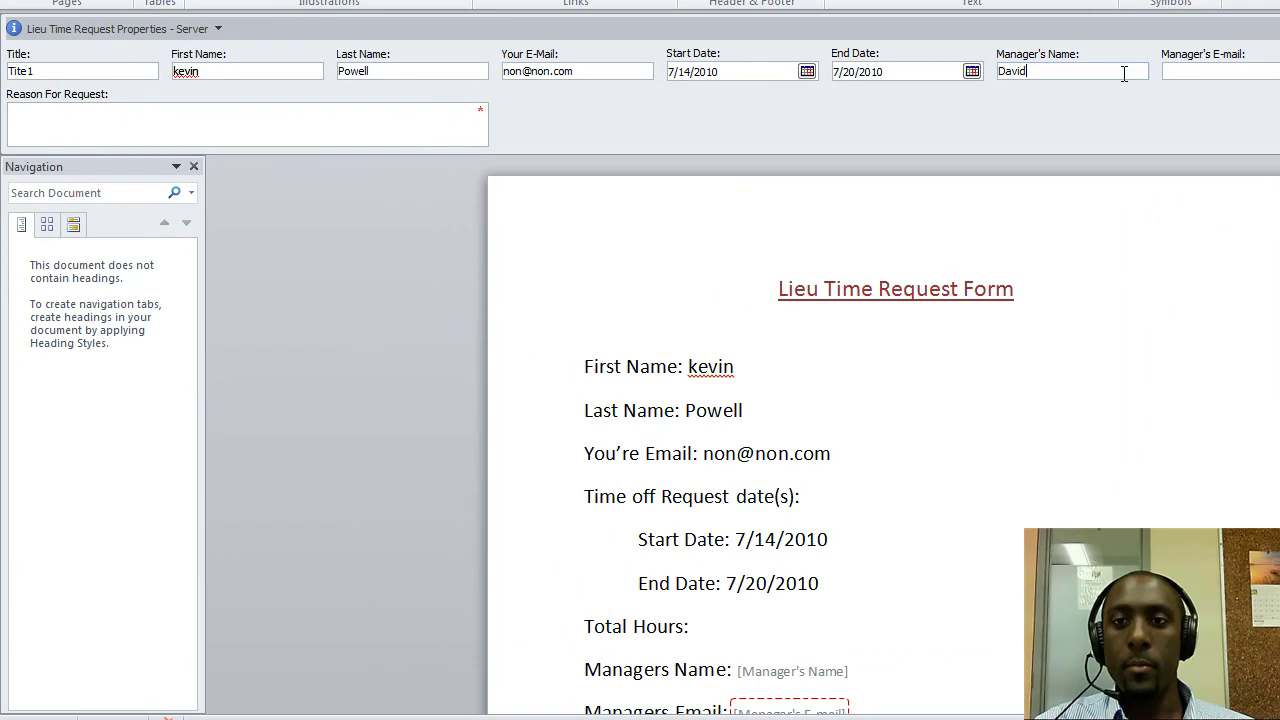
key("Tab")
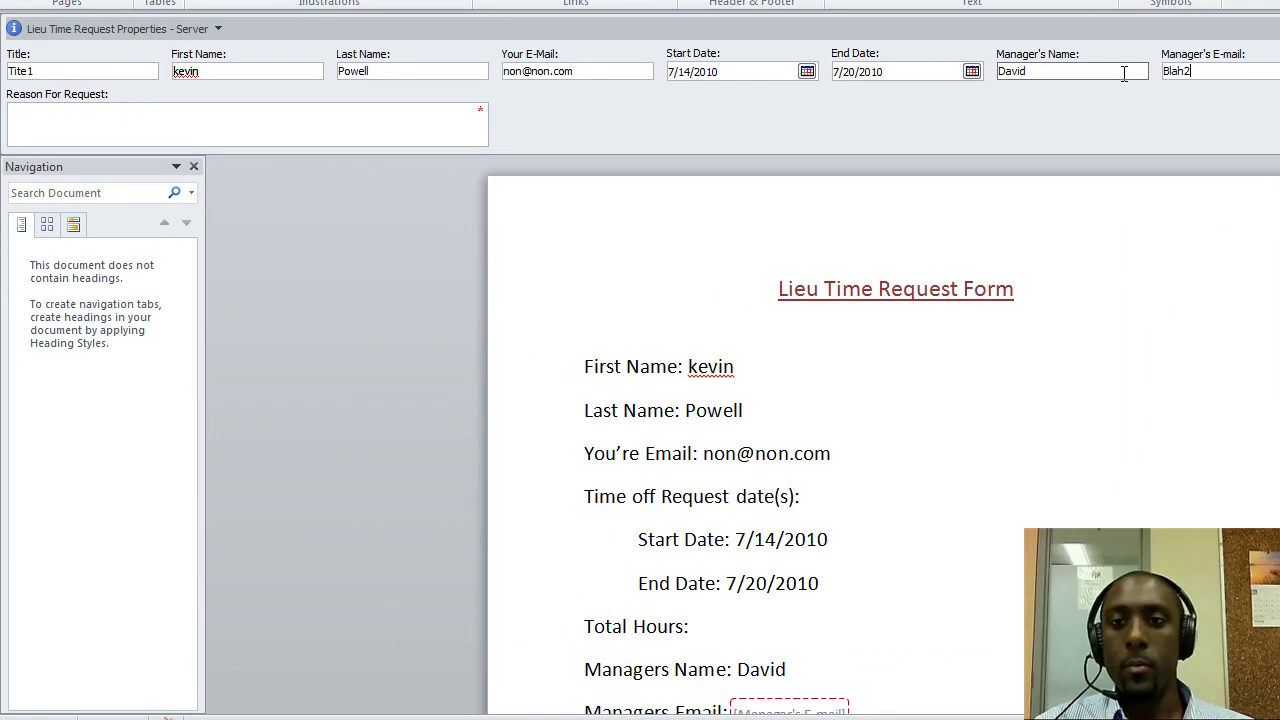
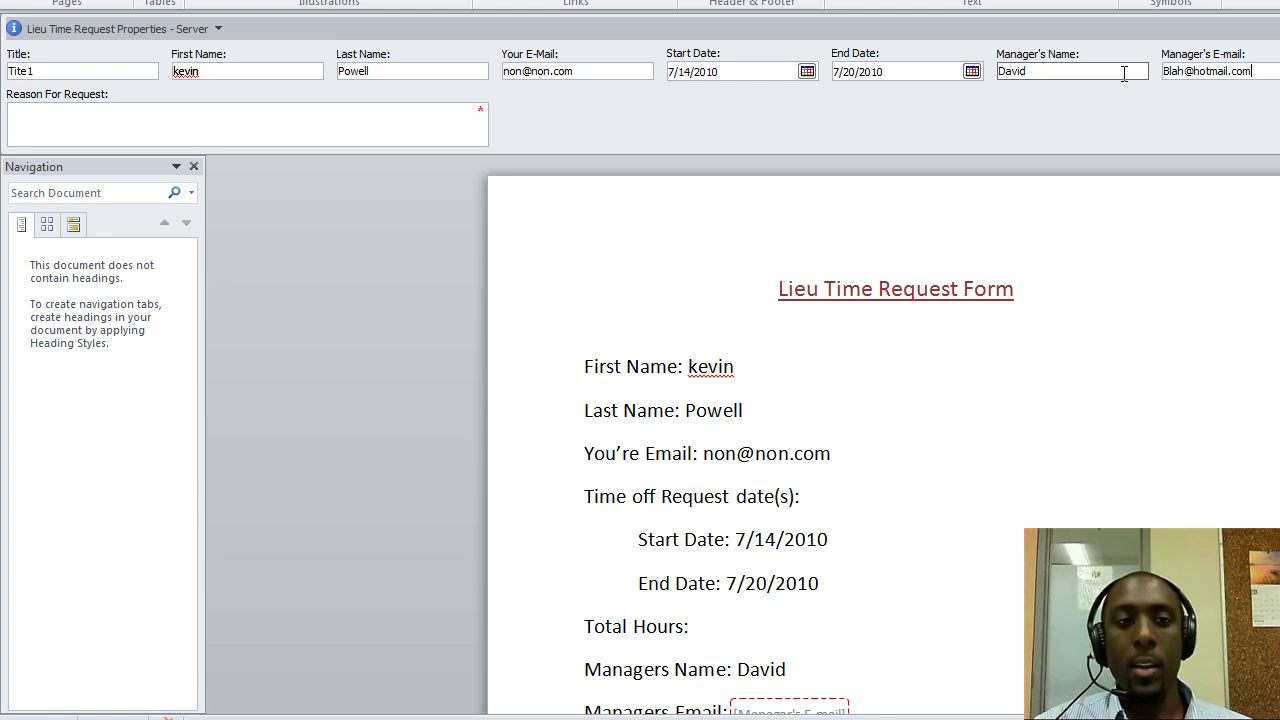
Enter the reason 'No Reeaso', recheck the Title, and return to the SharePoint browser
left_click(466, 116)
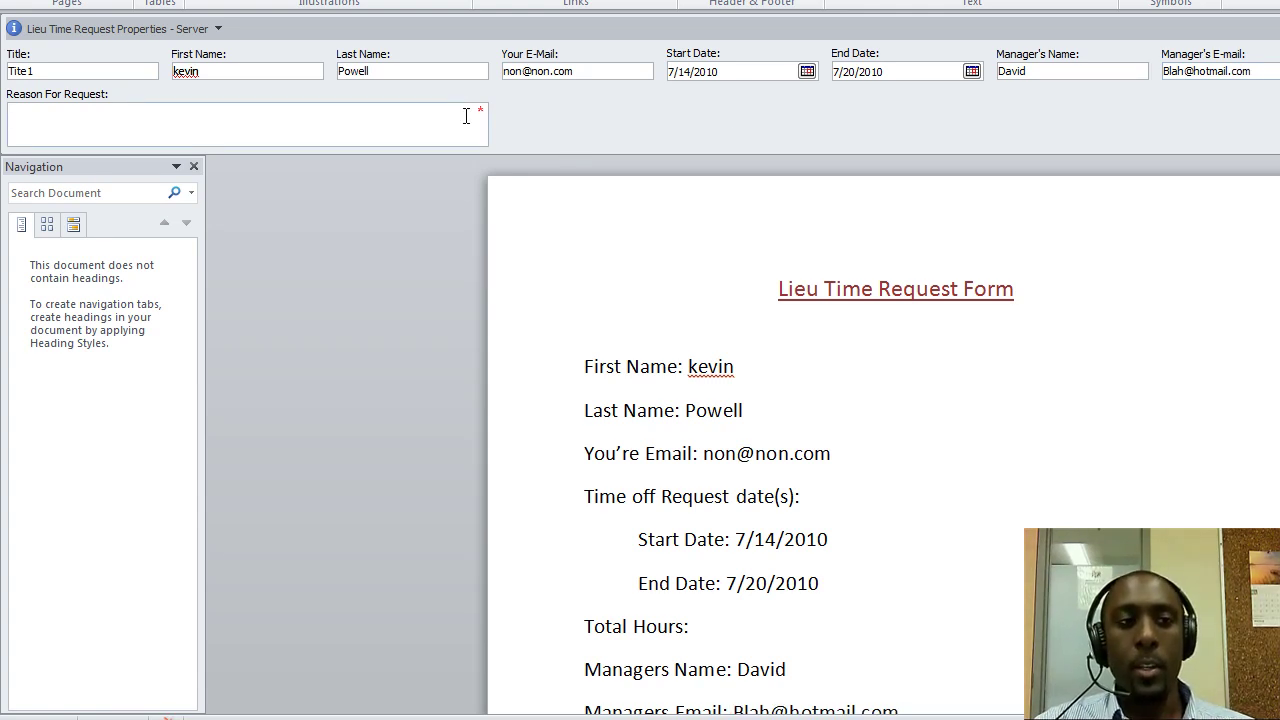
type("No Ree")
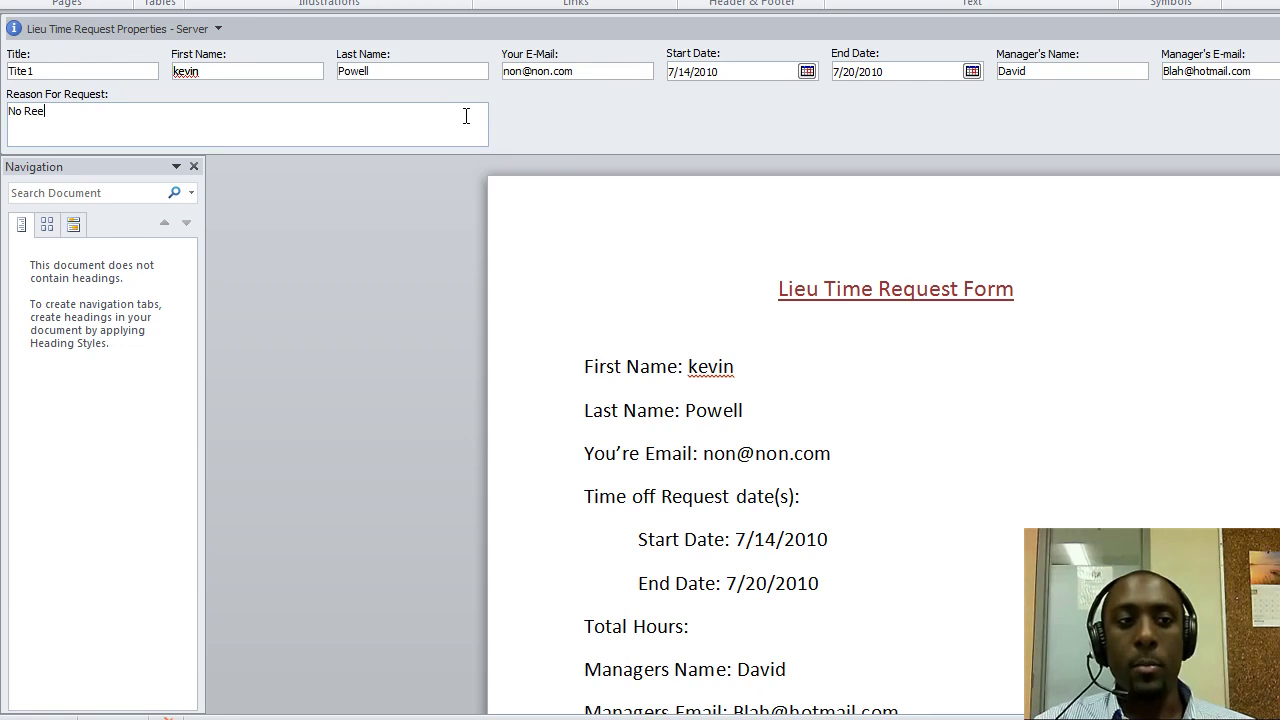
key("BackSpace")
type("ason")
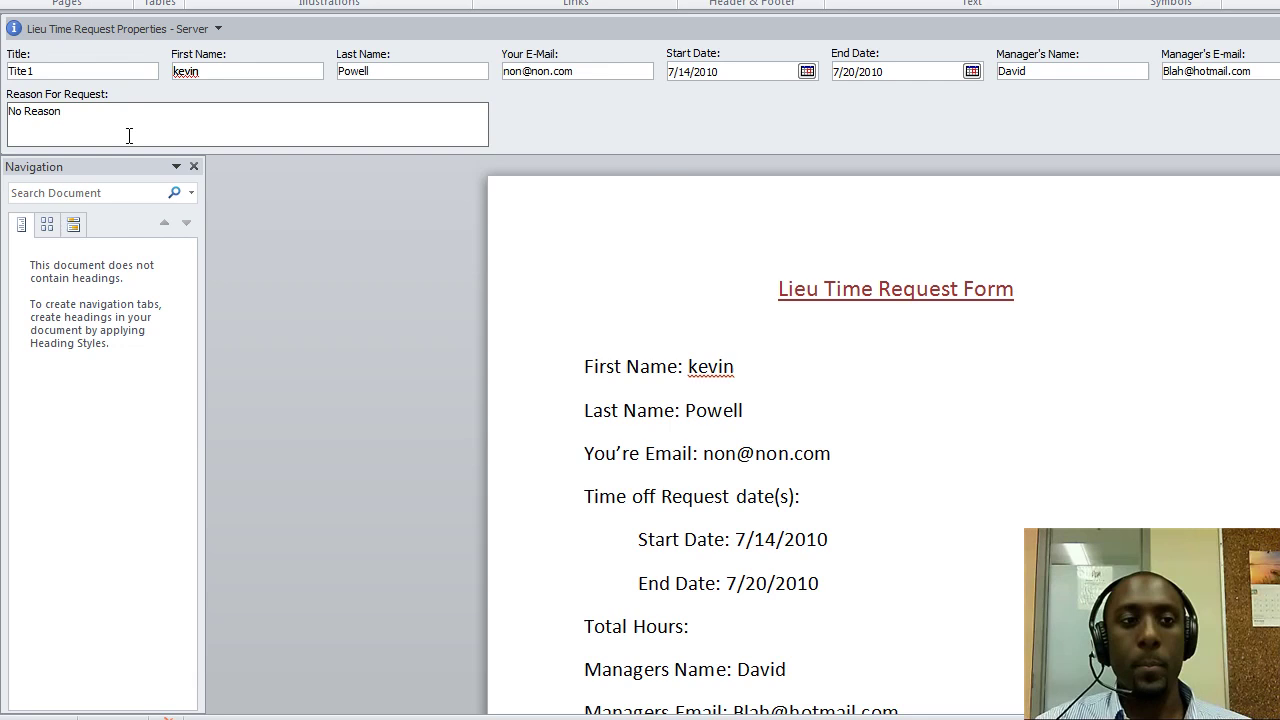
left_click(128, 68)
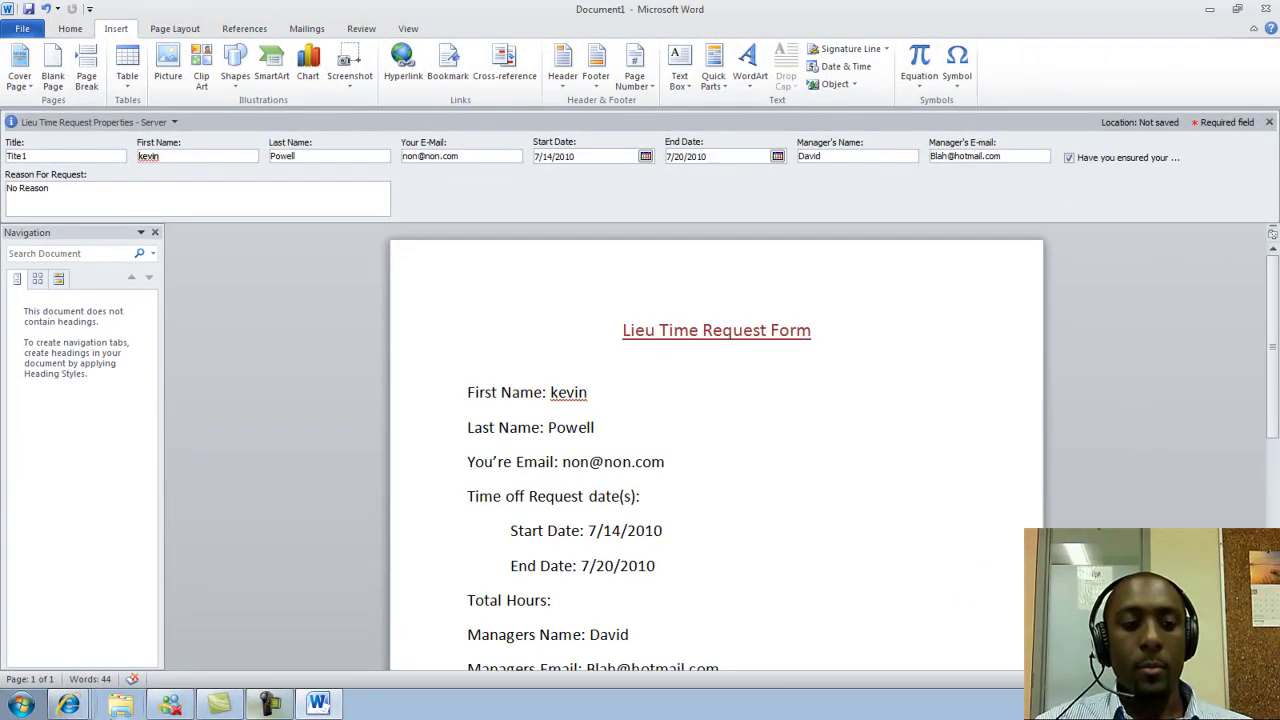
left_click(68, 706)
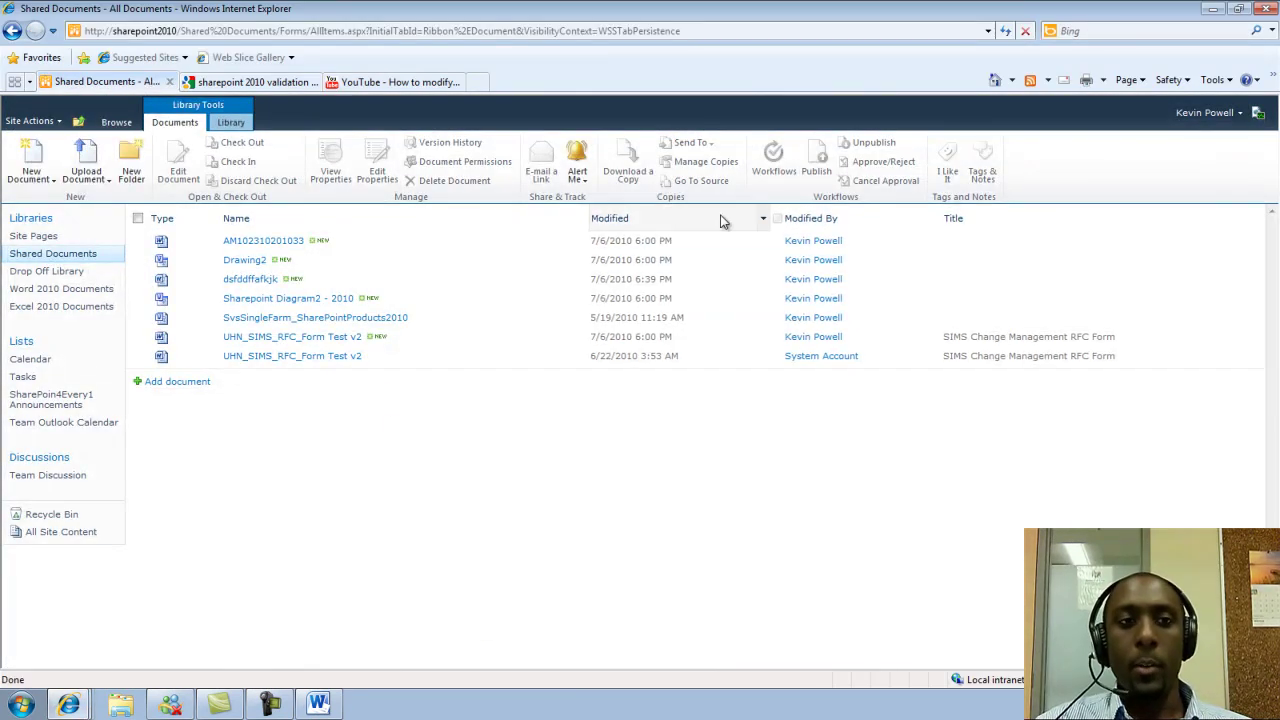
Revisit the library's =Title<>"" validation settings, then bring the Word form back to front
left_click(249, 122)
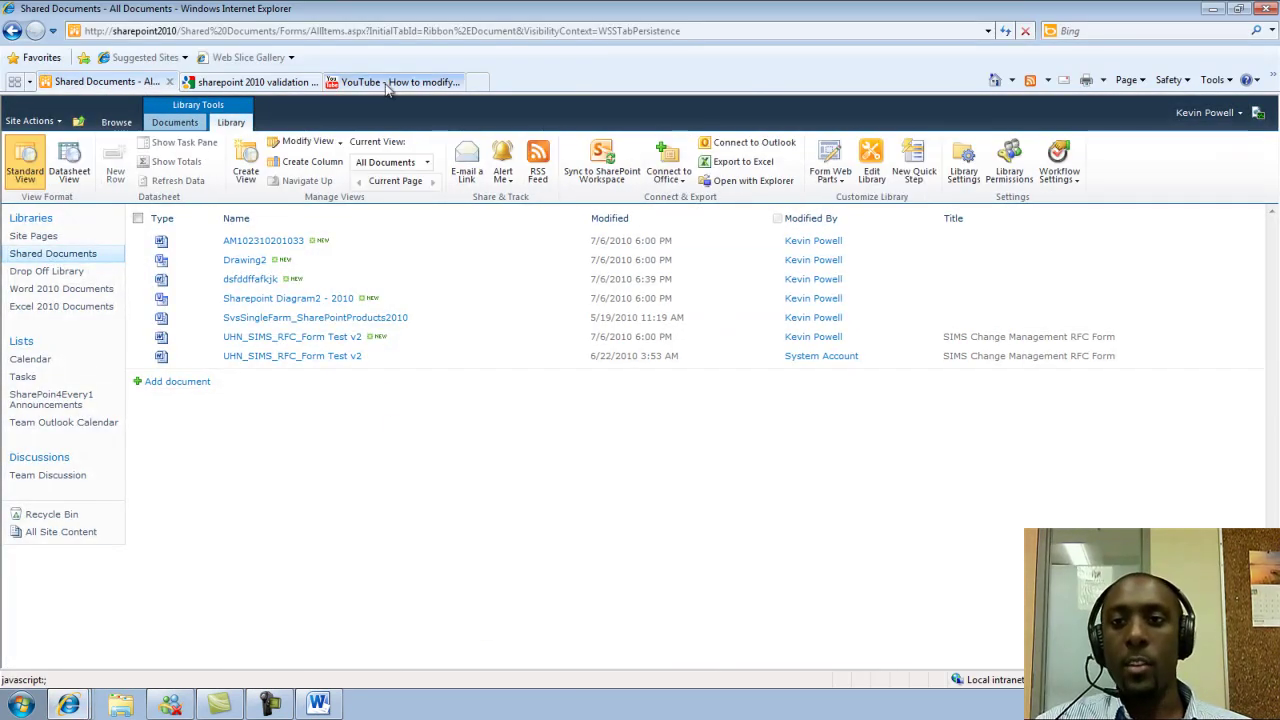
left_click(961, 162)
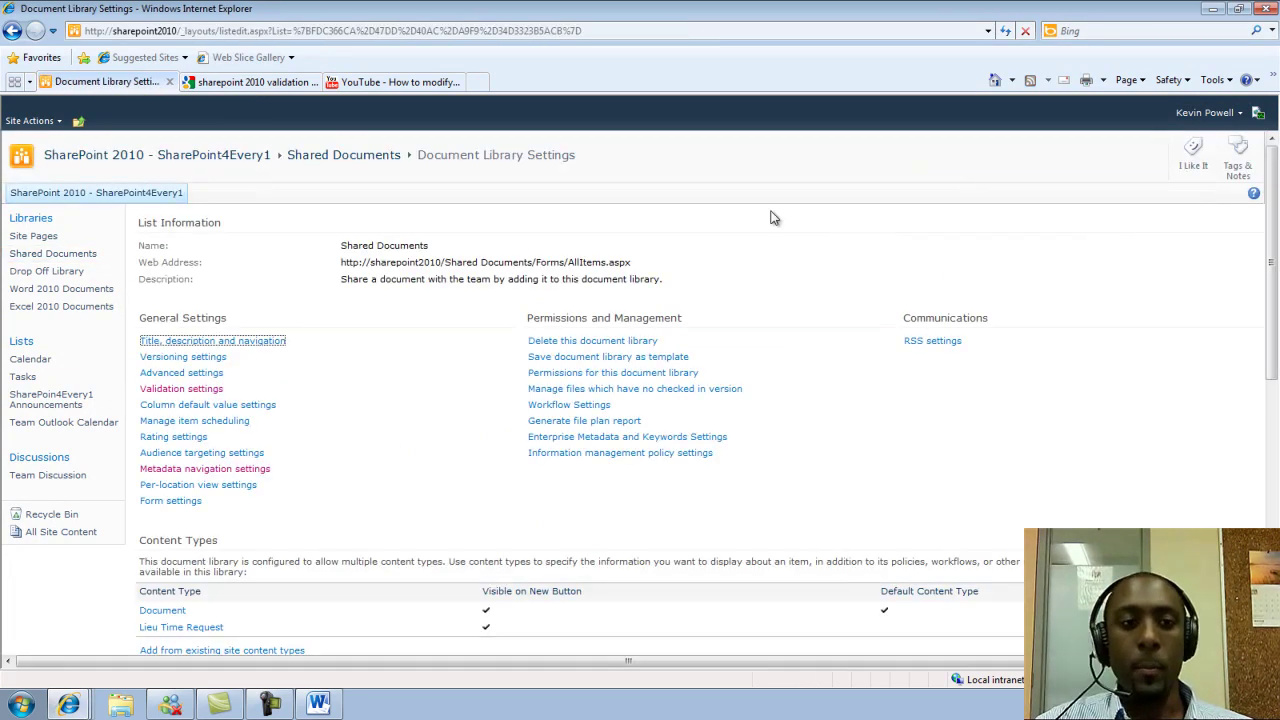
left_click(218, 390)
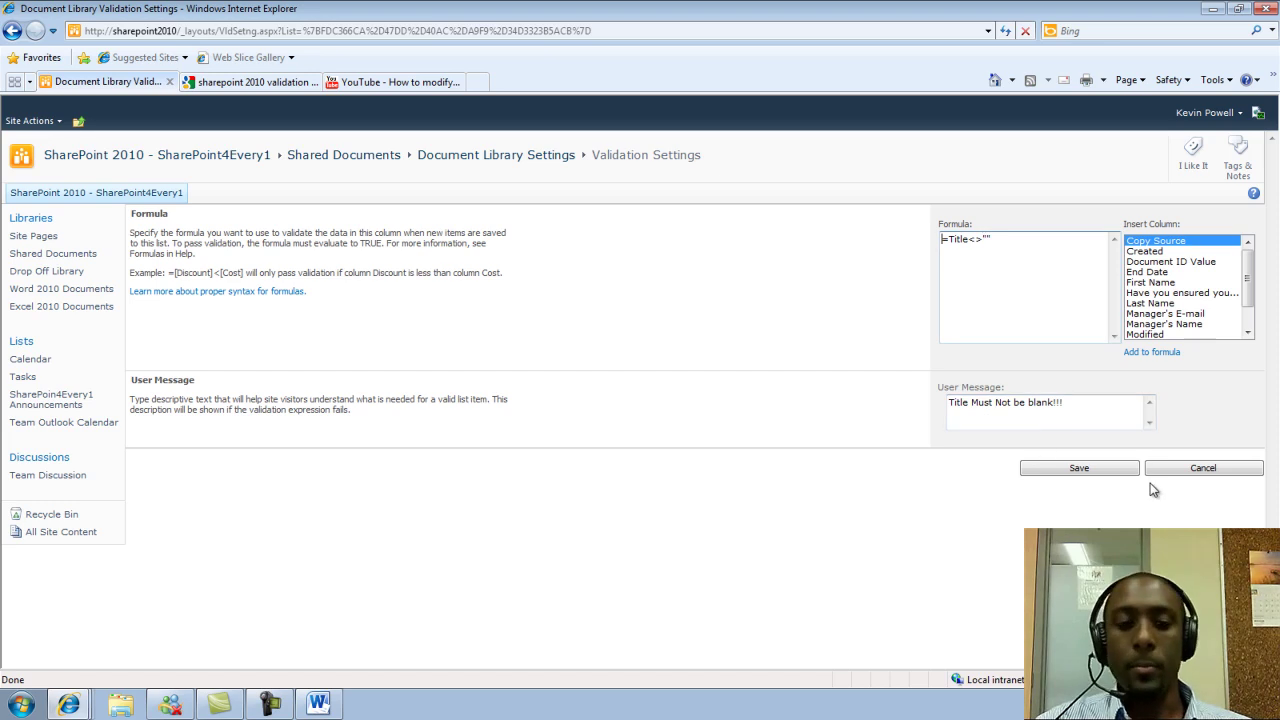
left_click(318, 705)
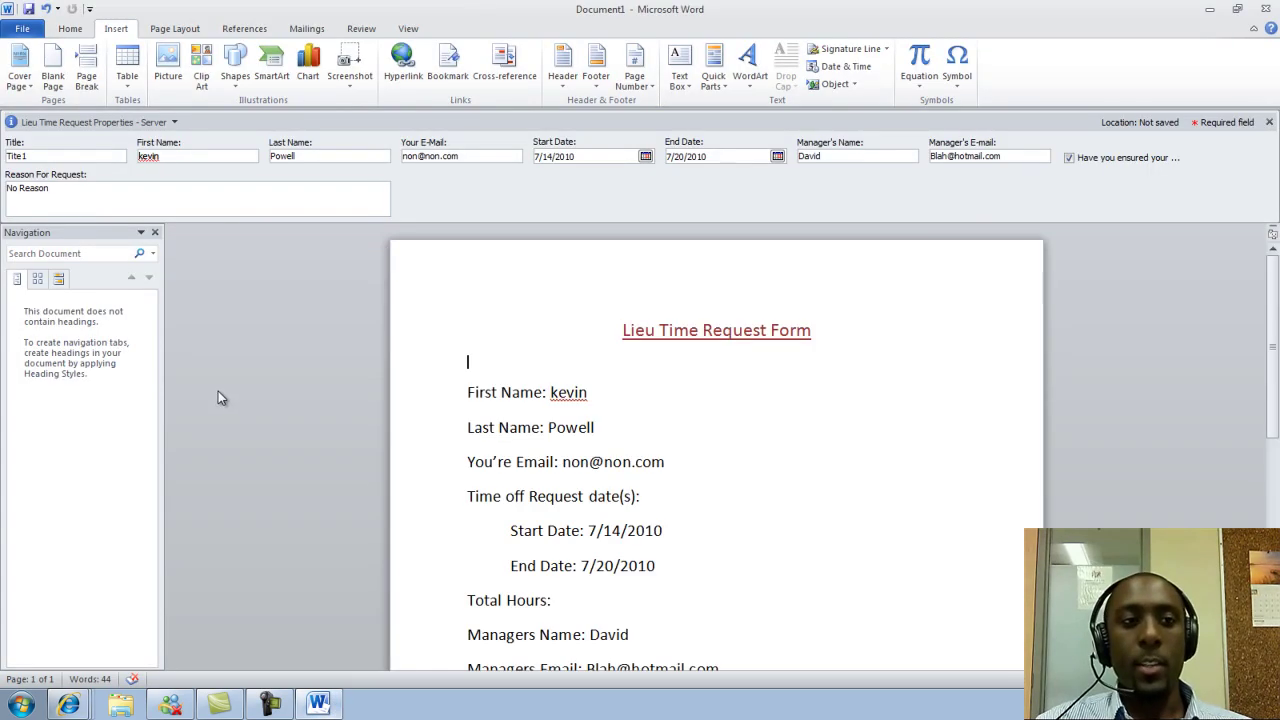
Clear the Title property to blank and save the form from the File menu
left_click(62, 156)
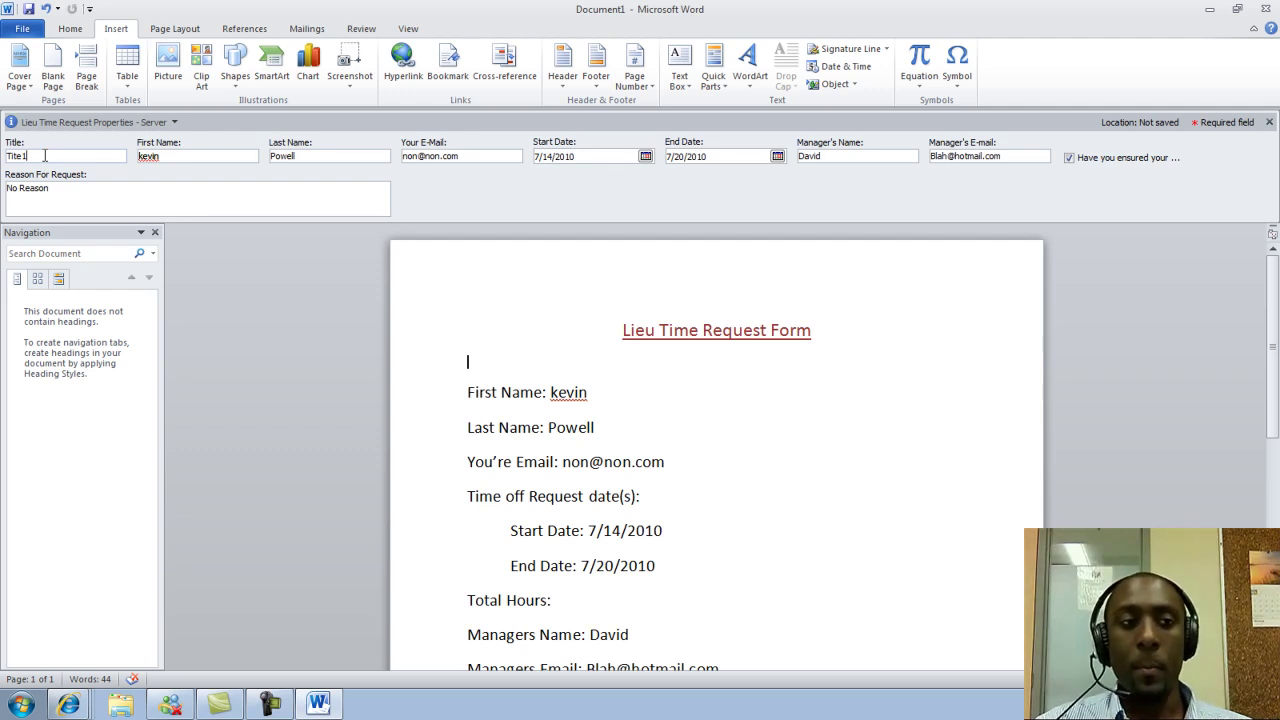
left_click_drag(44, 156, 3, 150)
key("BackSpace")
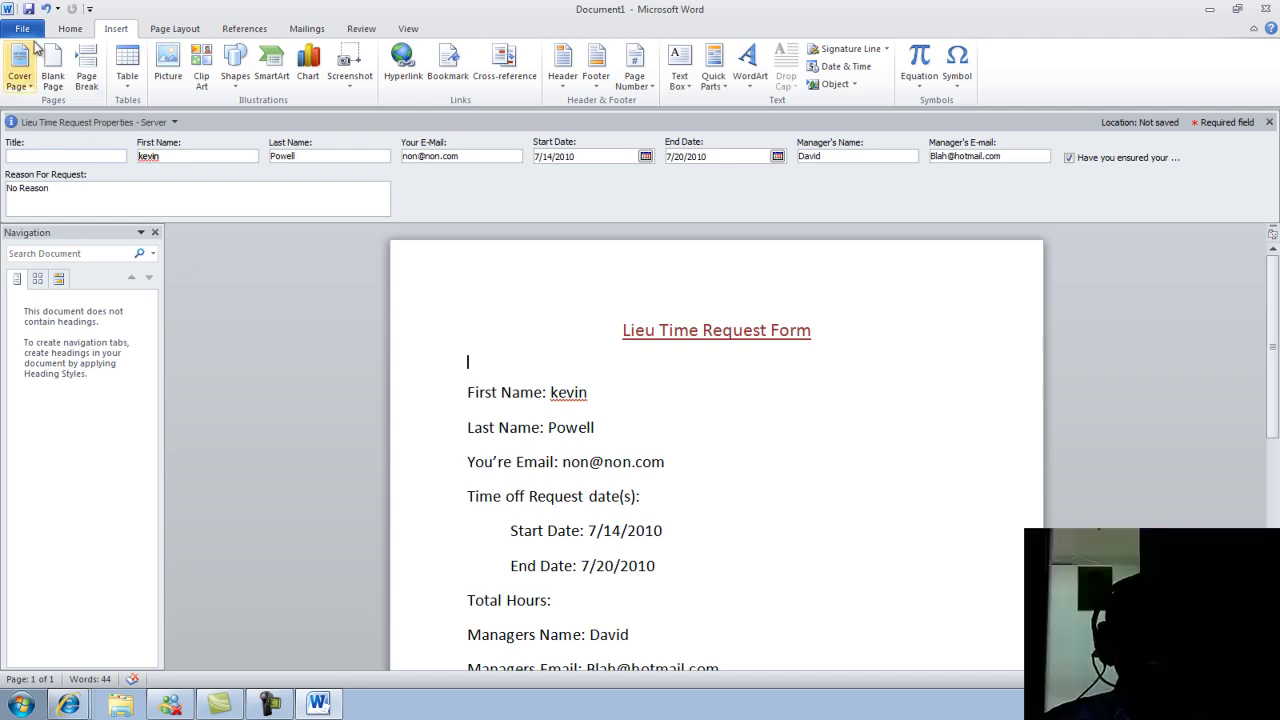
left_click(28, 31)
left_click(40, 54)
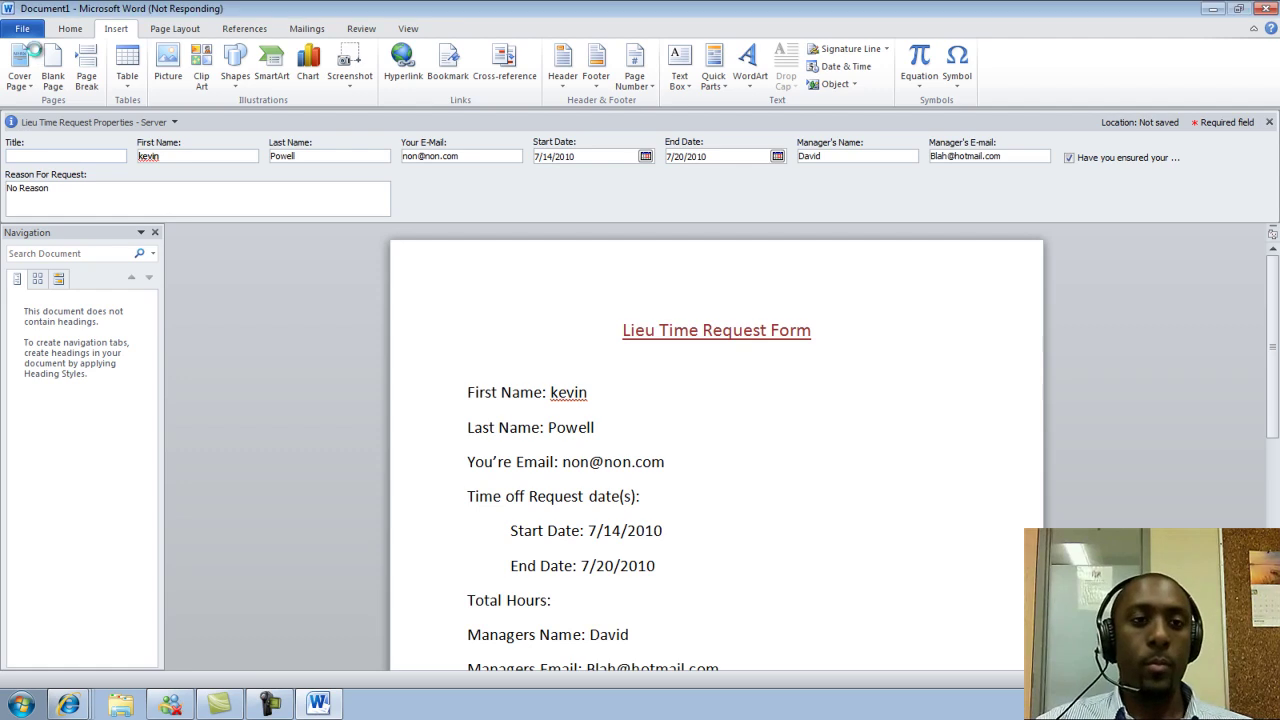
Save as 'Lieu Time Request Form' plus the user's name to Shared Documents; the upload fails validation
left_click(143, 157)
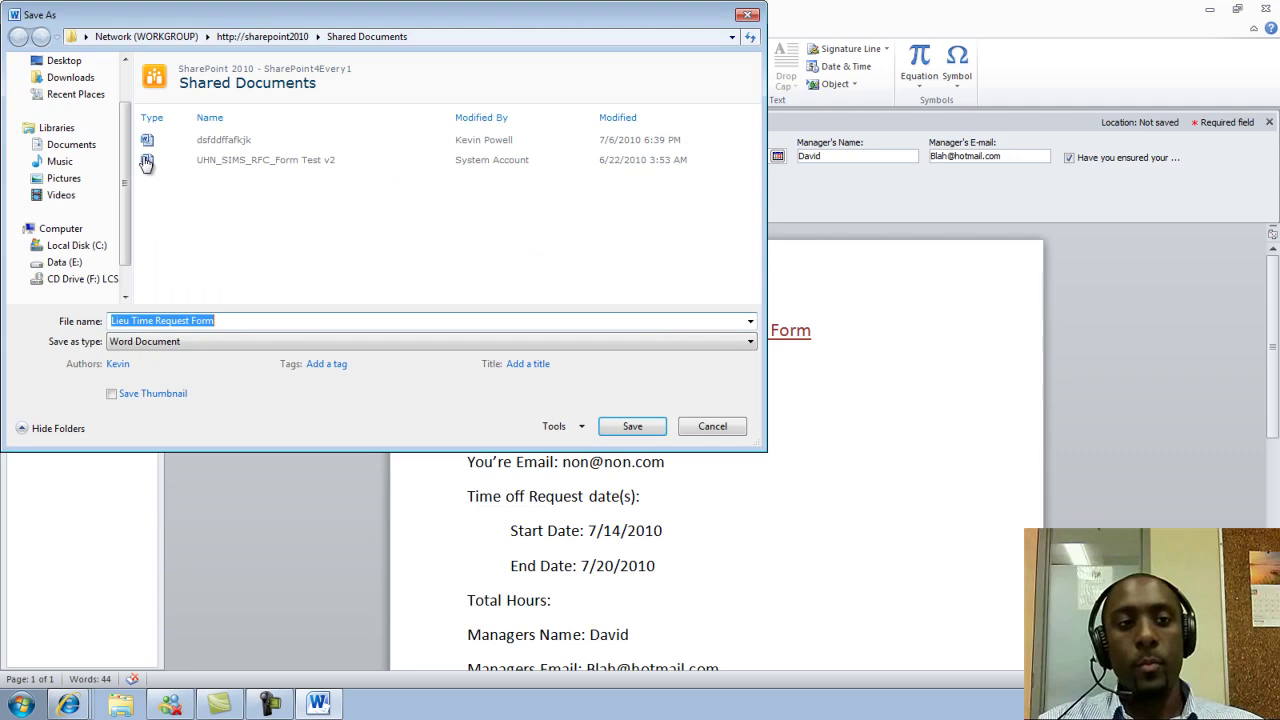
left_click(248, 321)
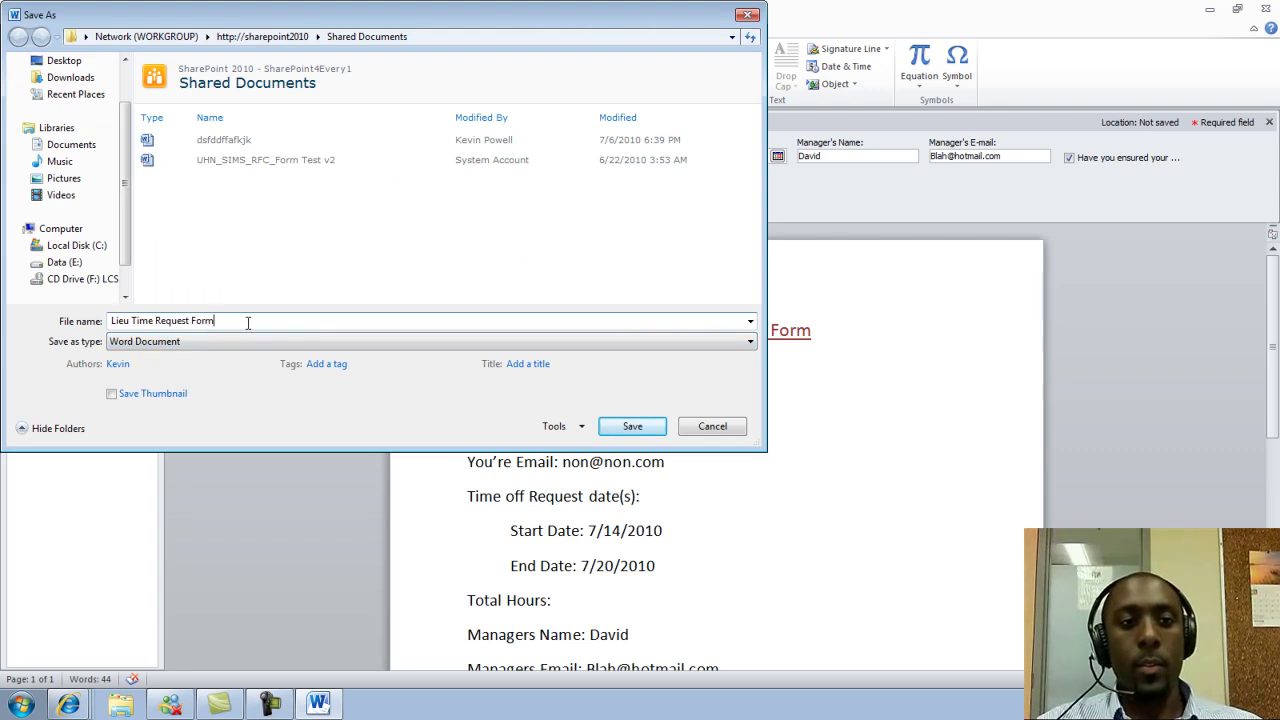
type("Kevin")
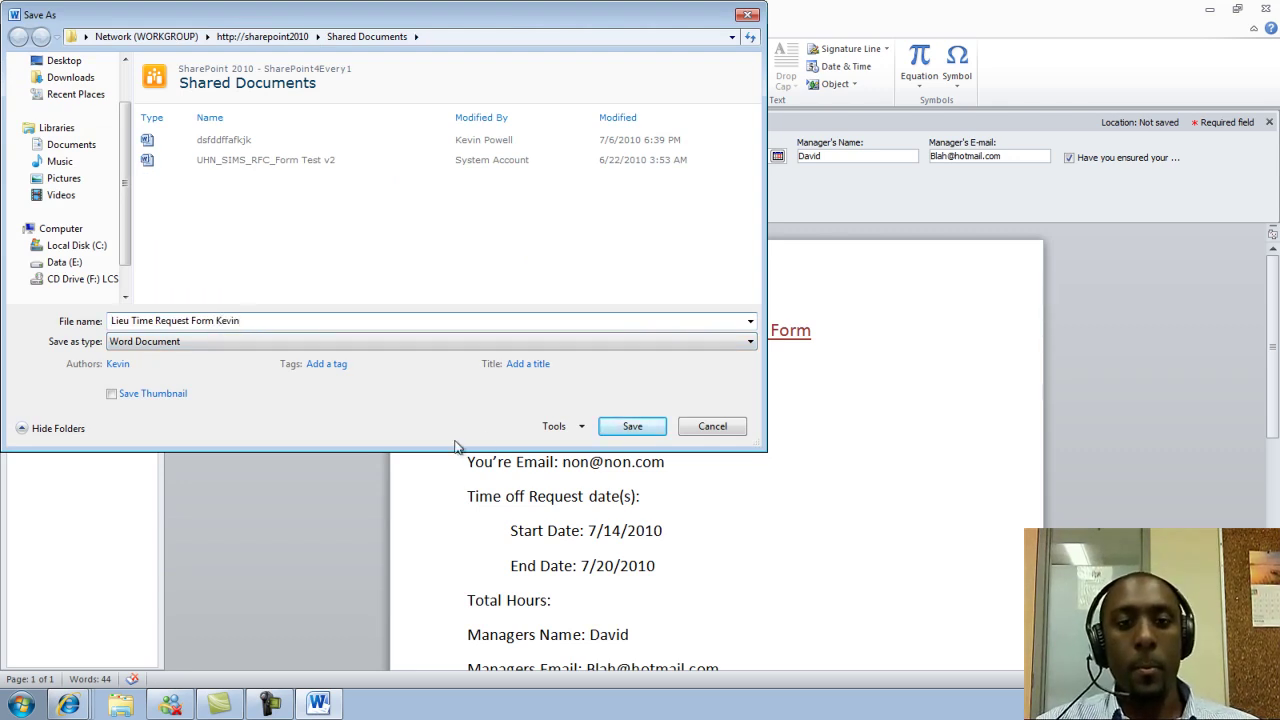
left_click(628, 428)
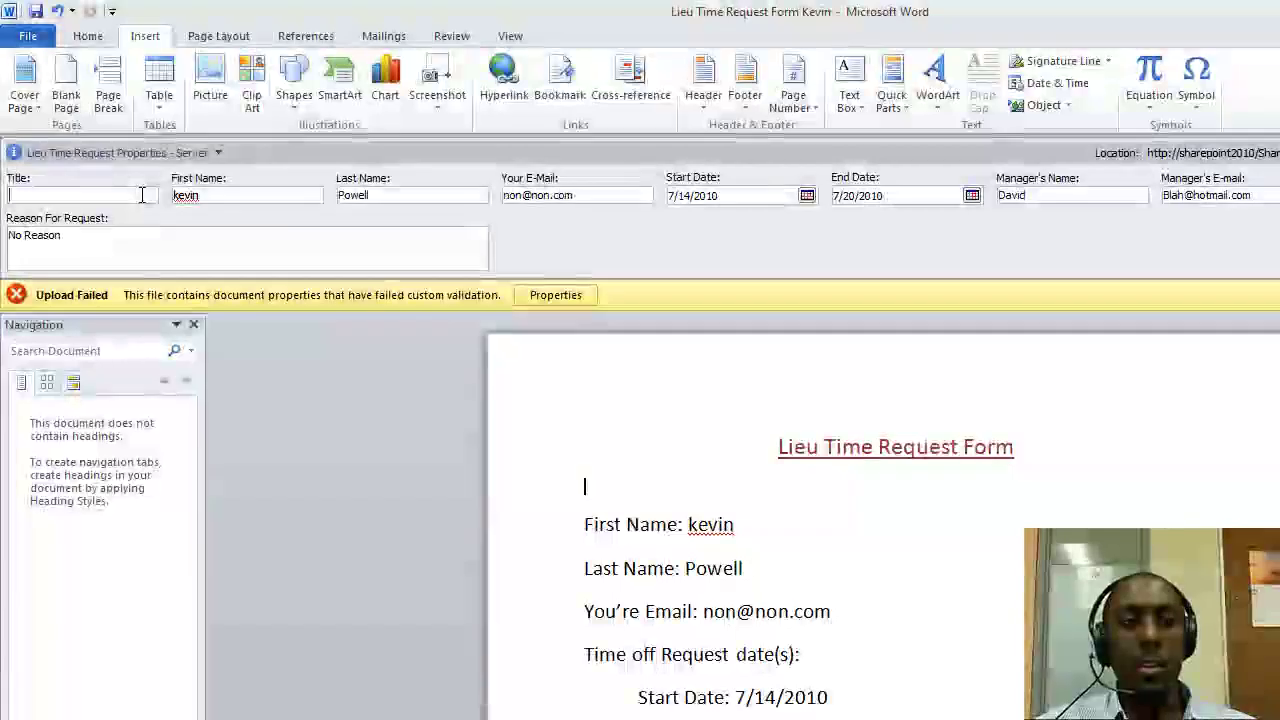
Type 'Title' back into the blank Title property
type("Tit")
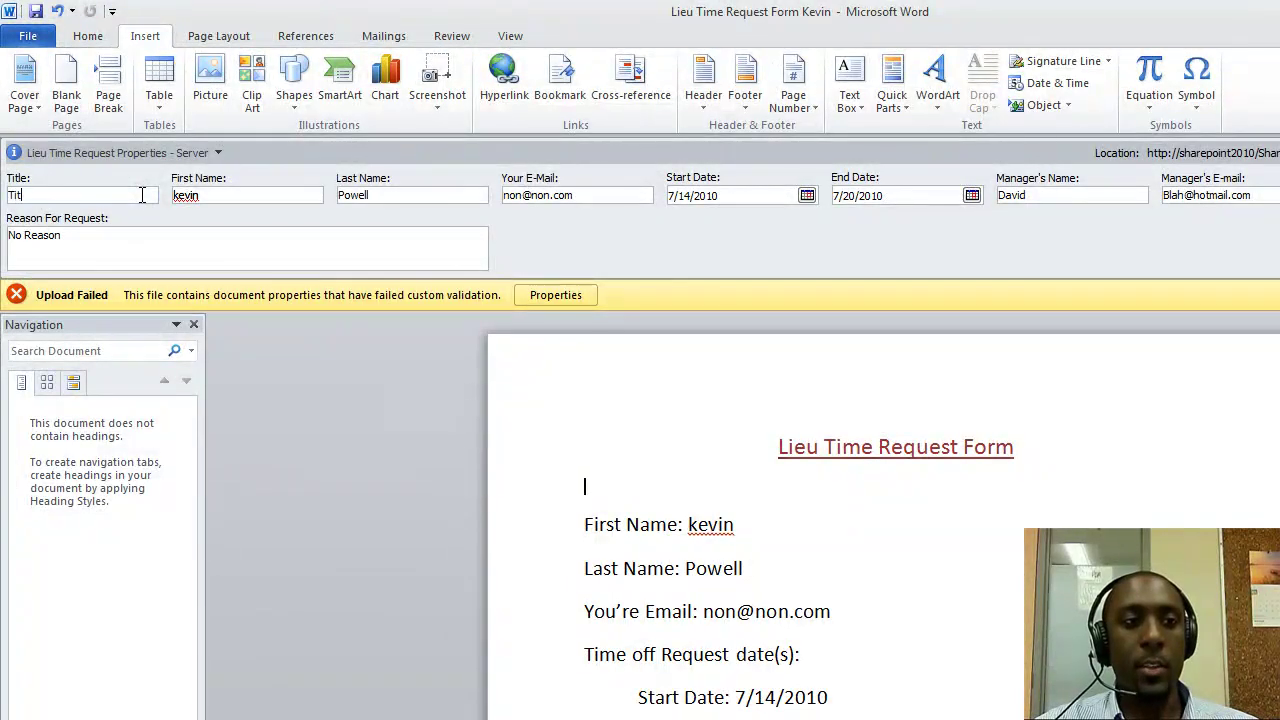
type("le")
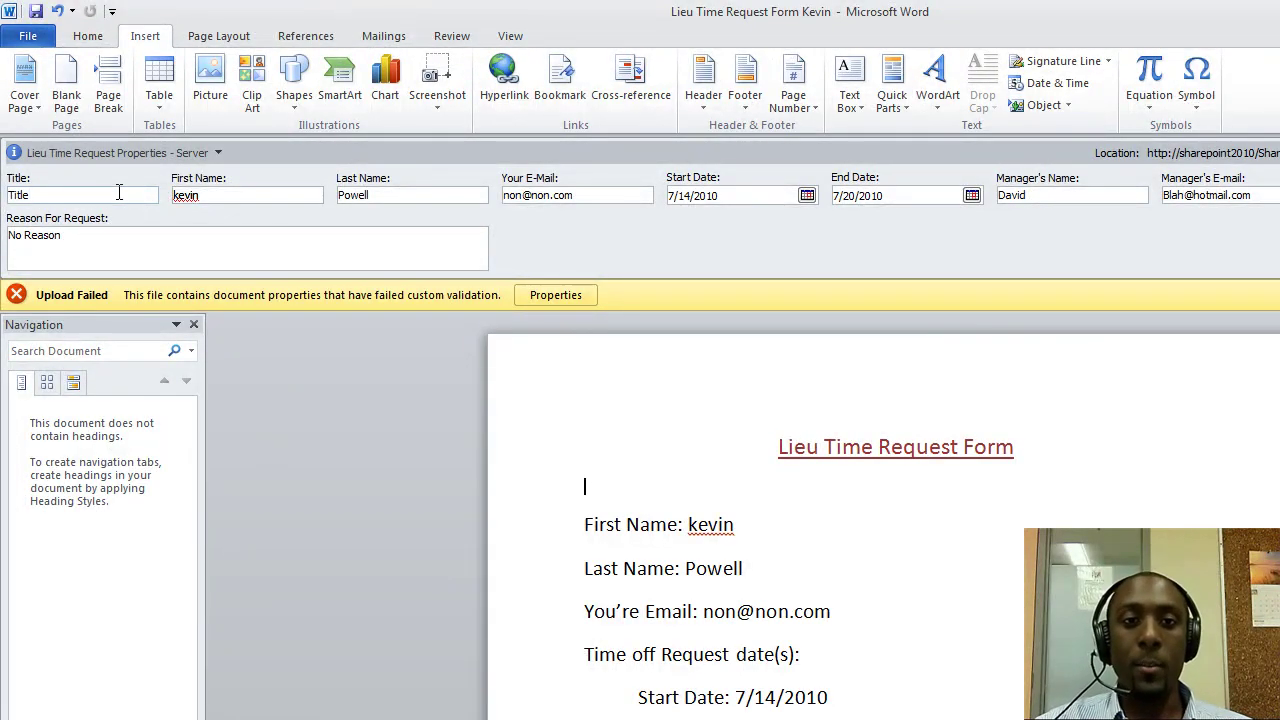
Save a copy of the titled form to Shared Documents with the Lieu Time Request content type
left_click(18, 35)
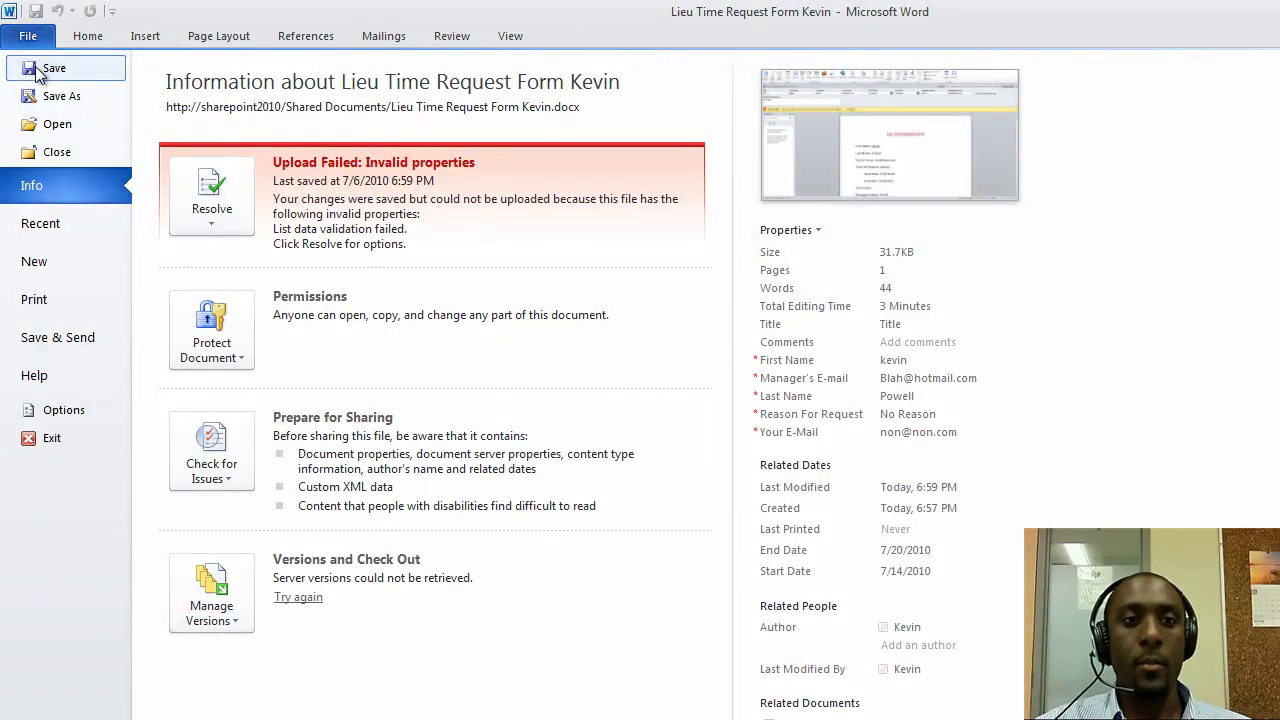
left_click(38, 72)
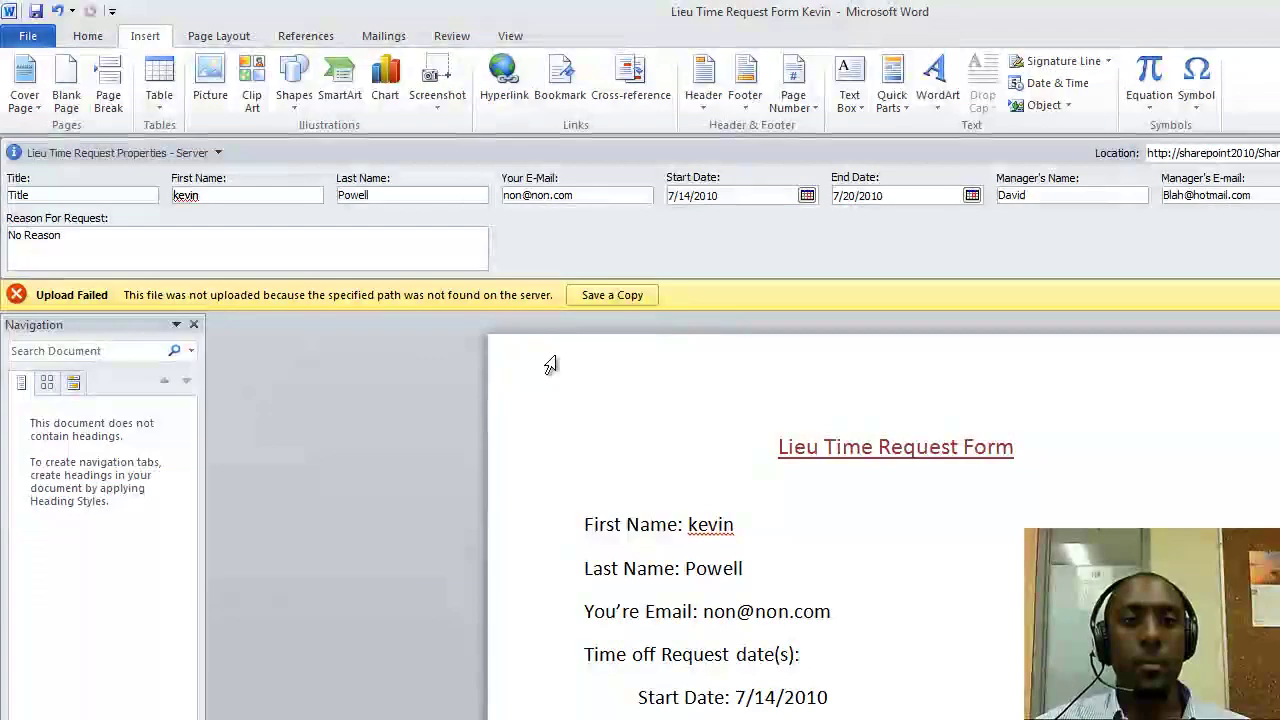
left_click(620, 298)
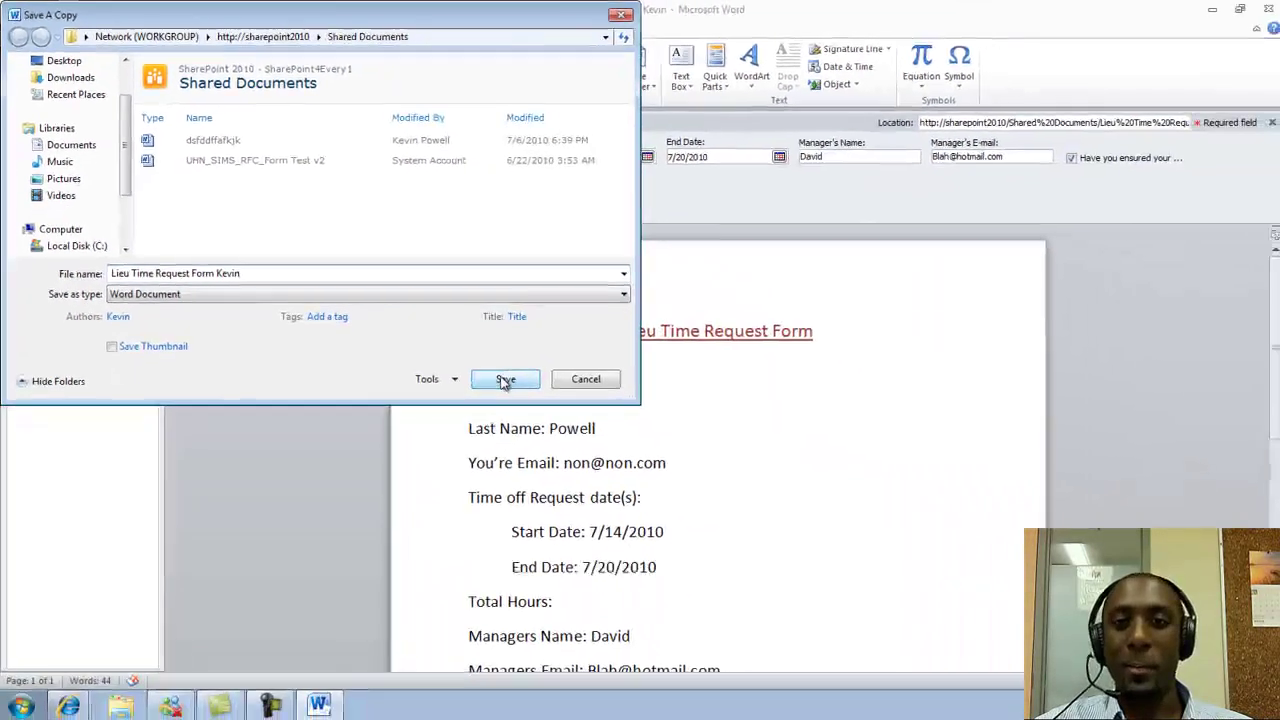
left_click(630, 476)
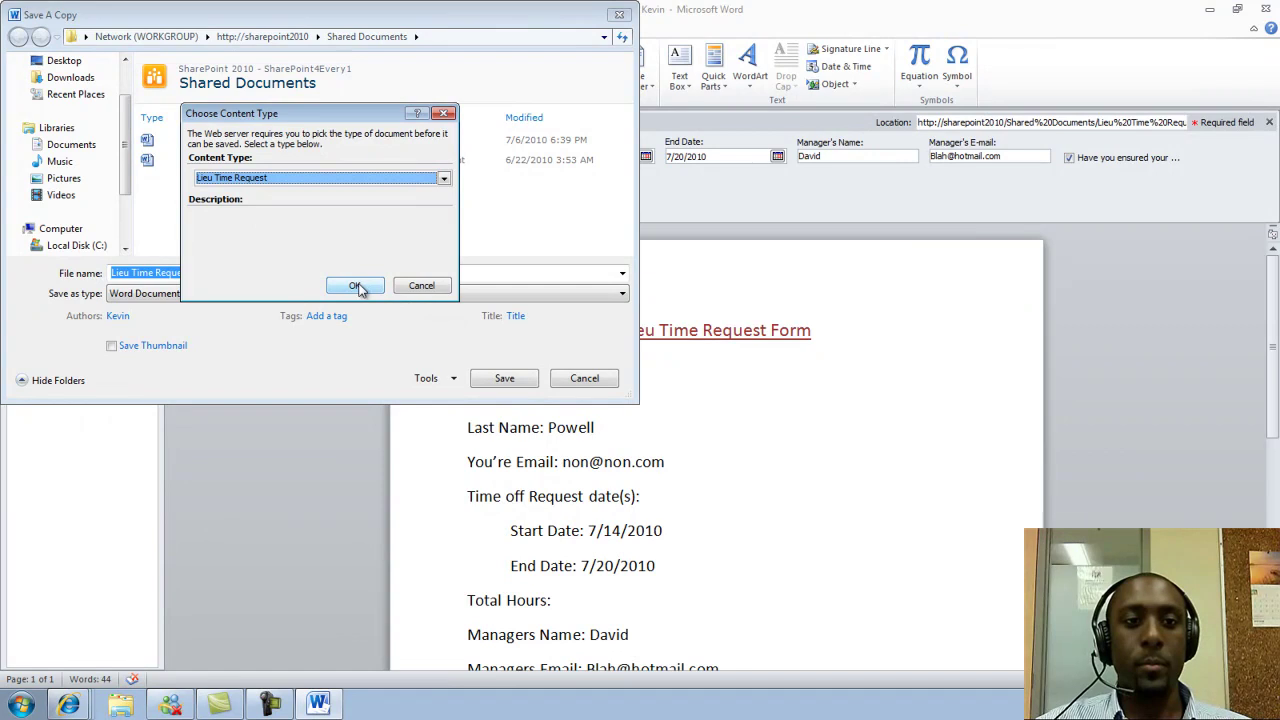
left_click(358, 286)
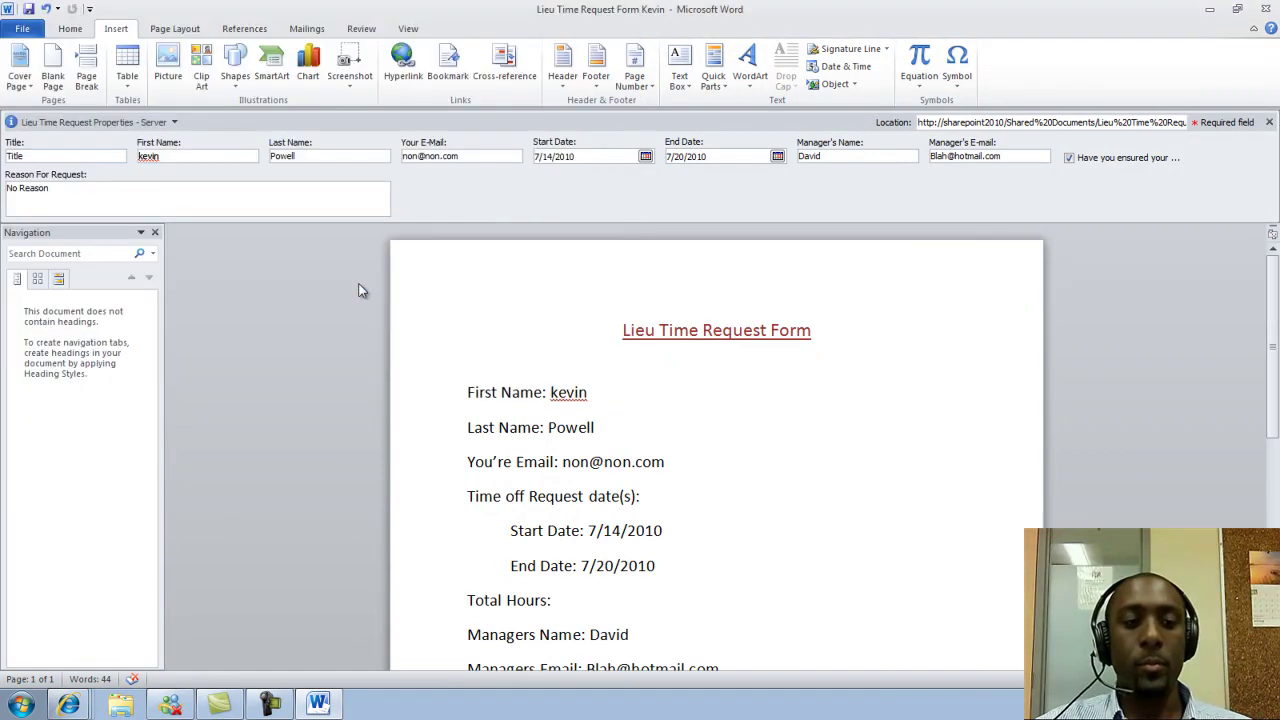
Close Word, cancel Validation Settings, and select the new Lieu Time Request form in Shared Documents
left_click(1266, 10)
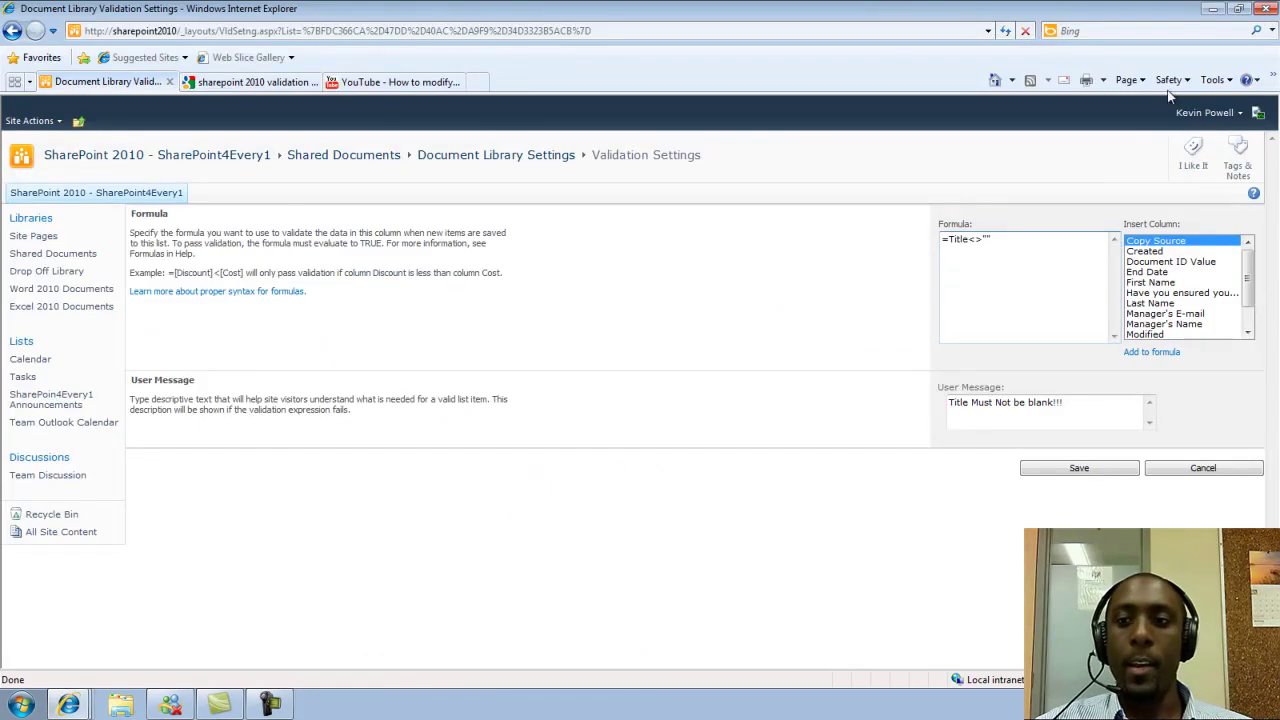
left_click(1162, 470)
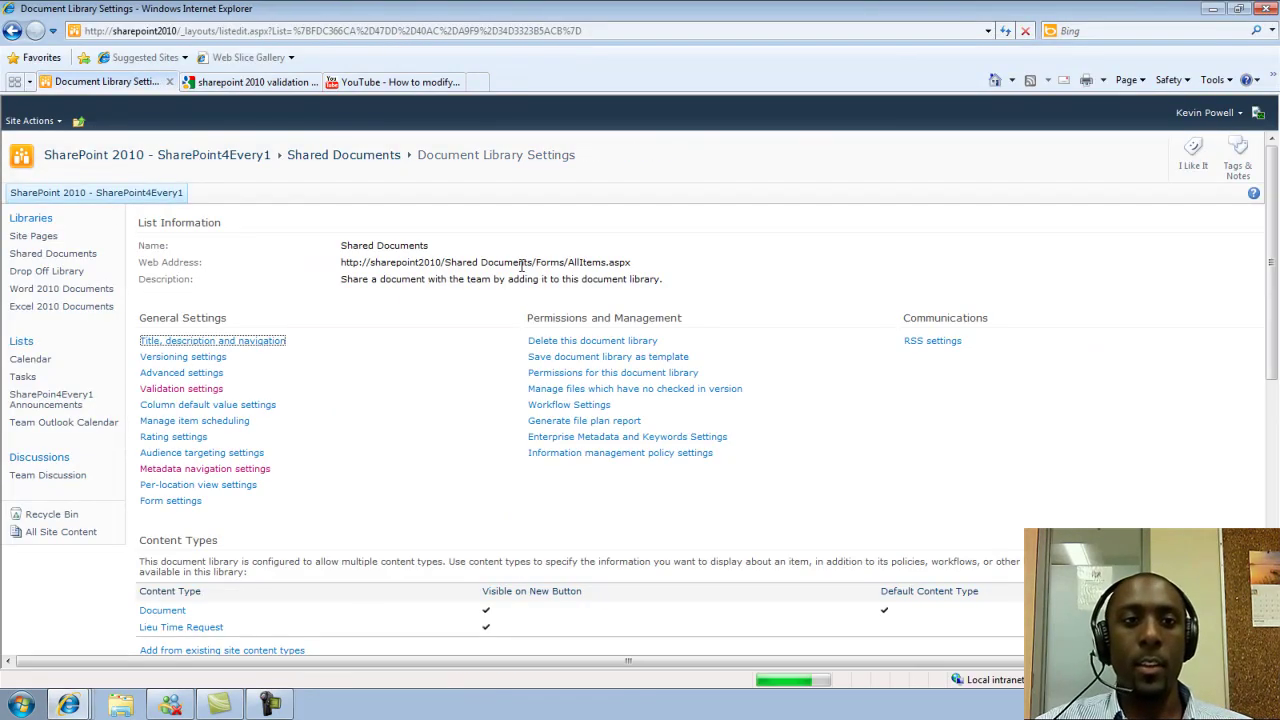
left_click(309, 156)
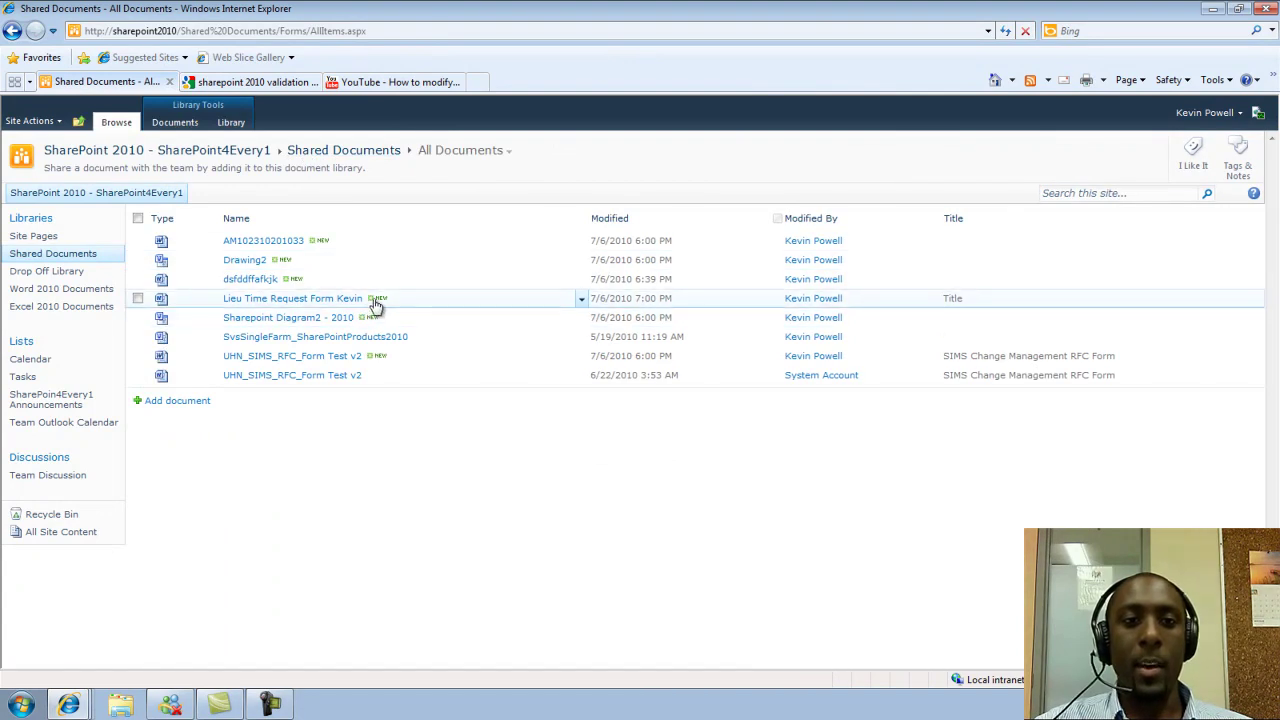
left_click(421, 306)
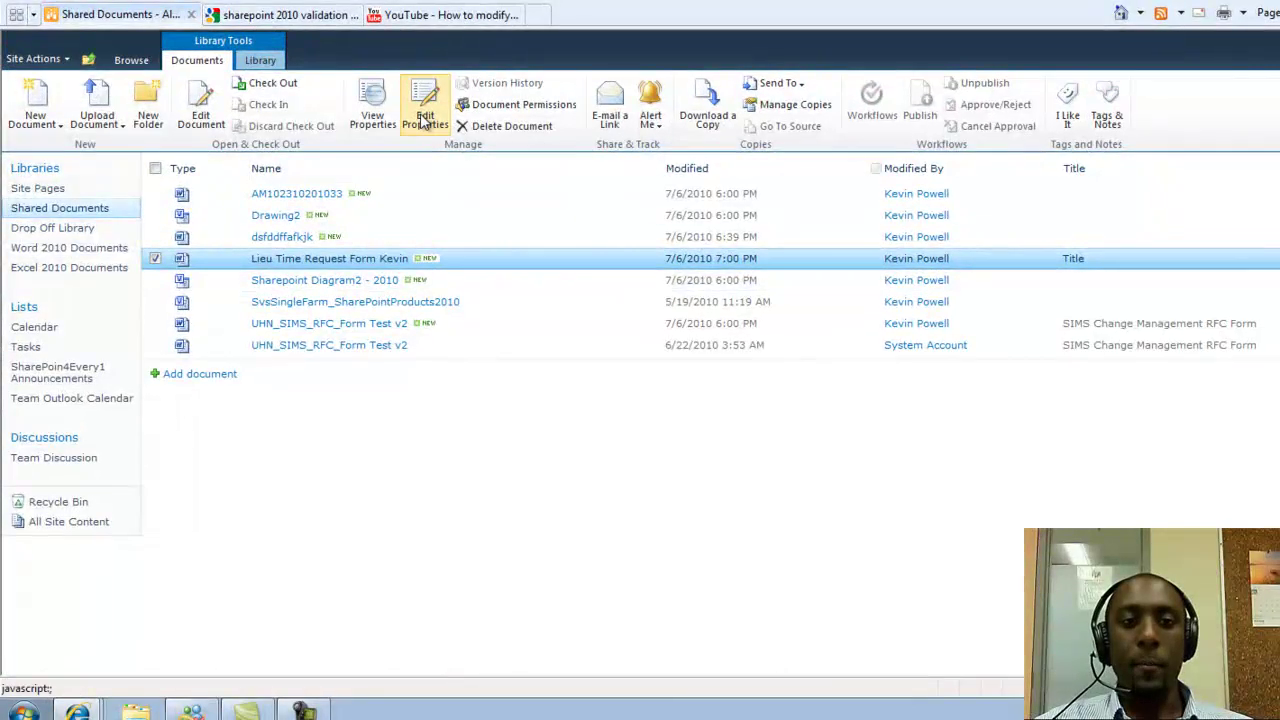
Clear the document's Title in Edit Properties and try saving it blank
left_click(424, 110)
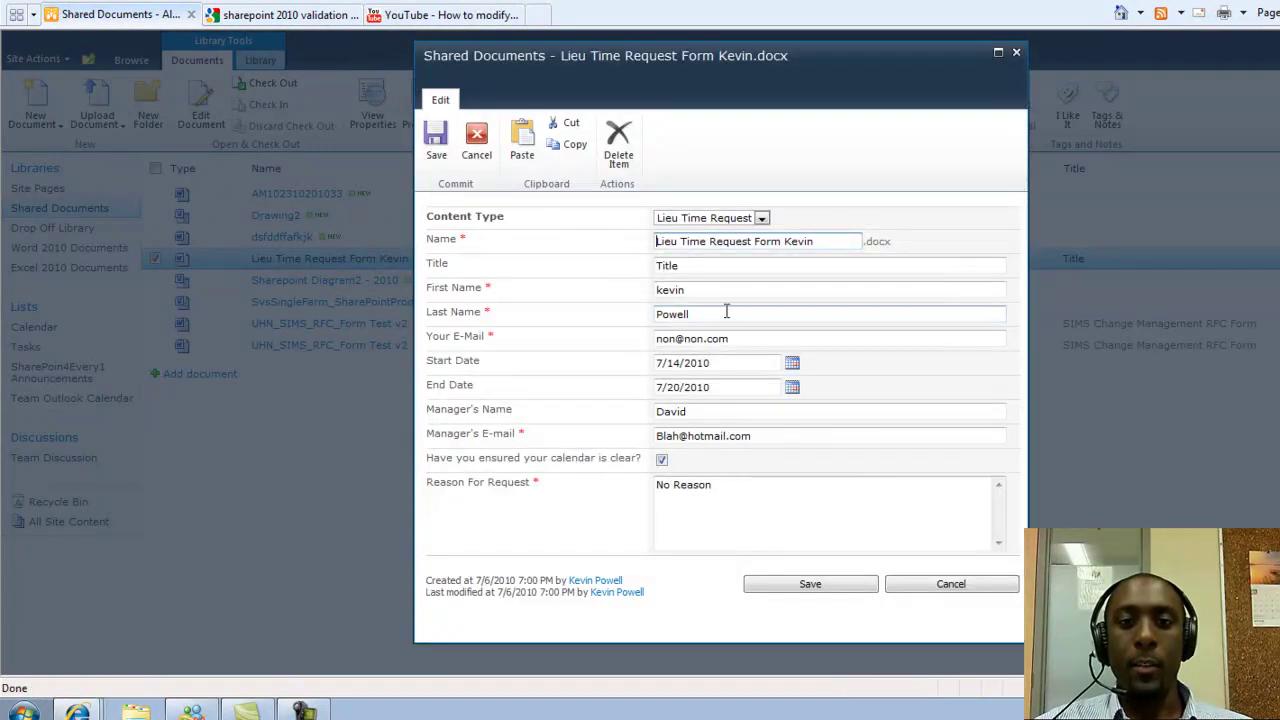
key("Tab")
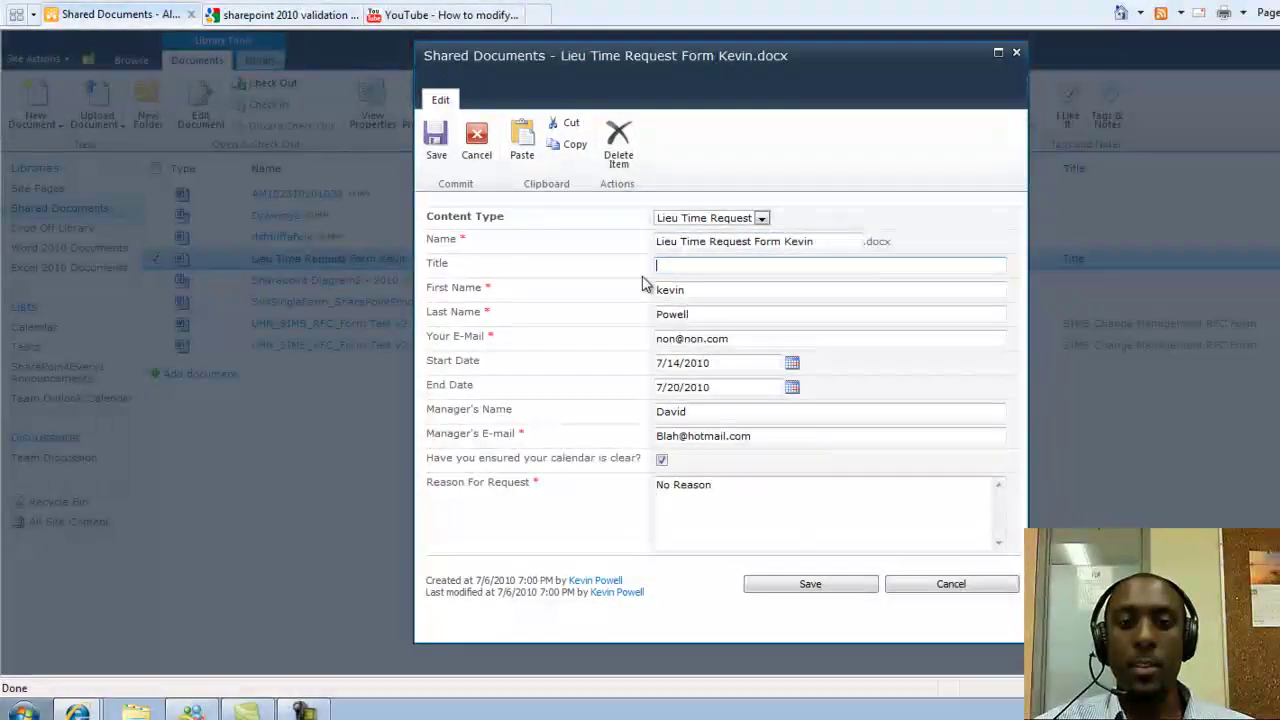
key("BackSpace")
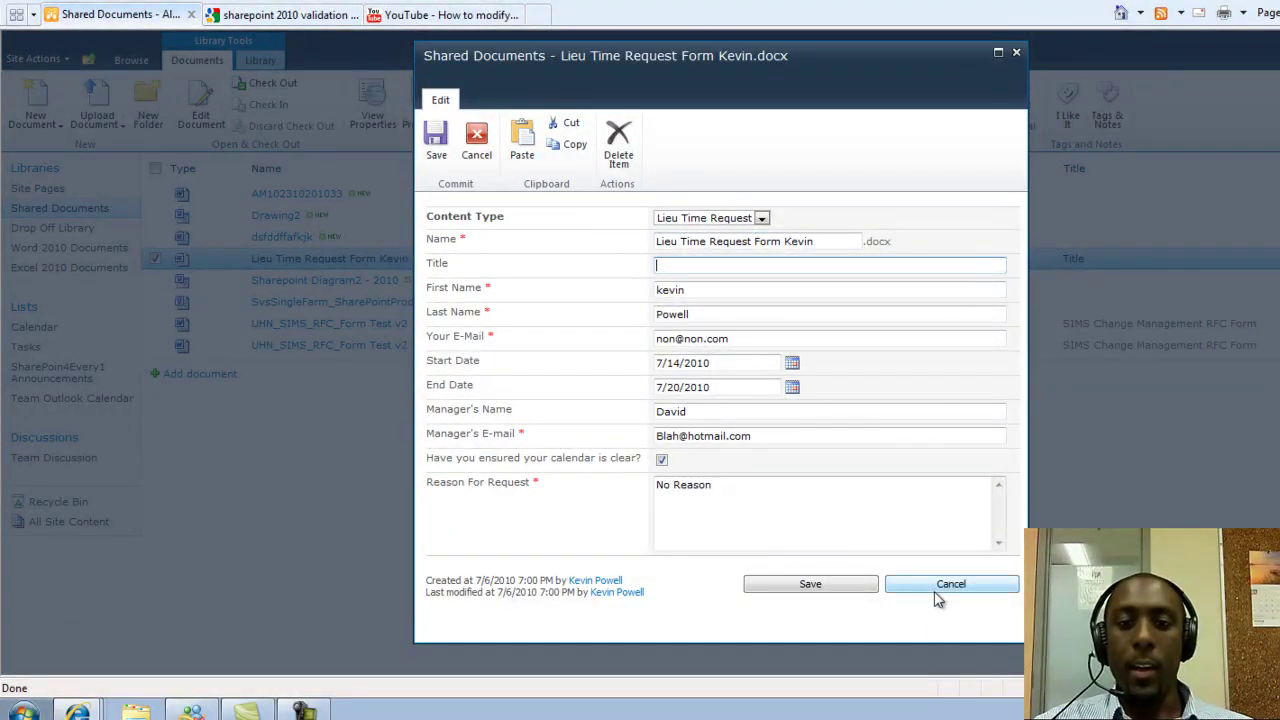
left_click(838, 590)
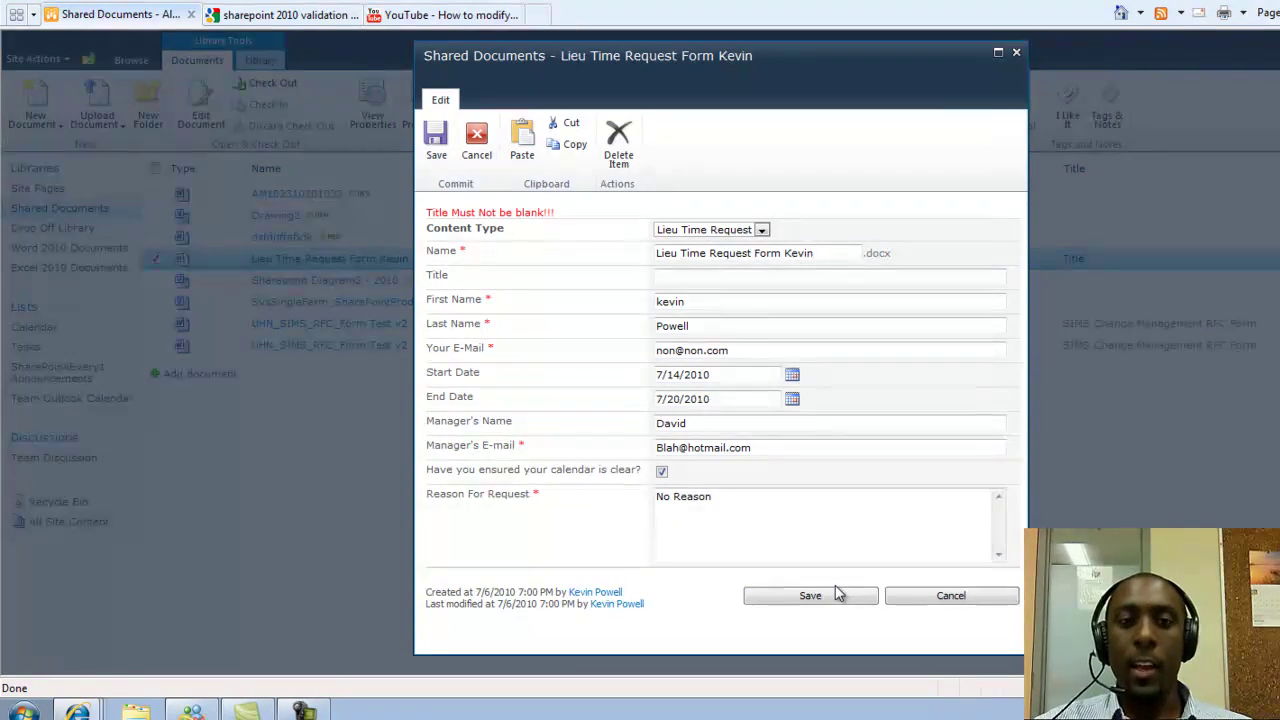
Highlight the 'Title Must Not be blank!!!' error, then enter 'Okay title' as the Title
left_click_drag(565, 220, 429, 194)
left_click(615, 214)
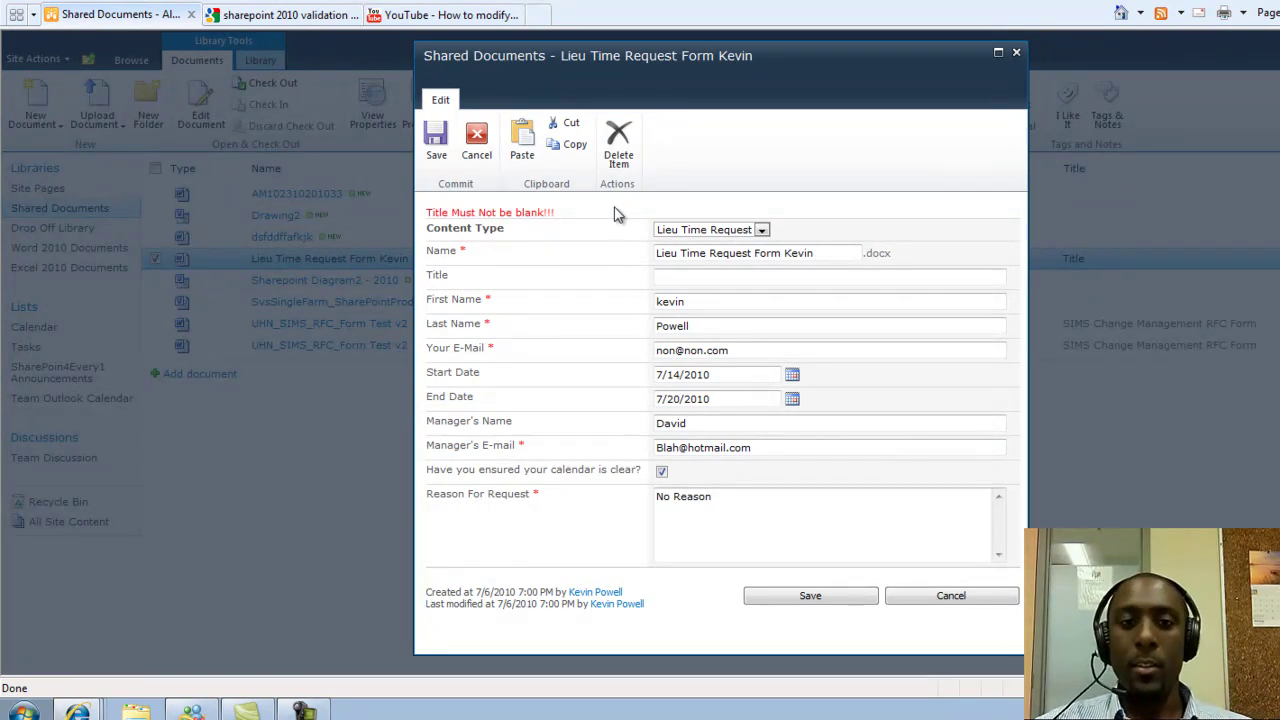
left_click(656, 278)
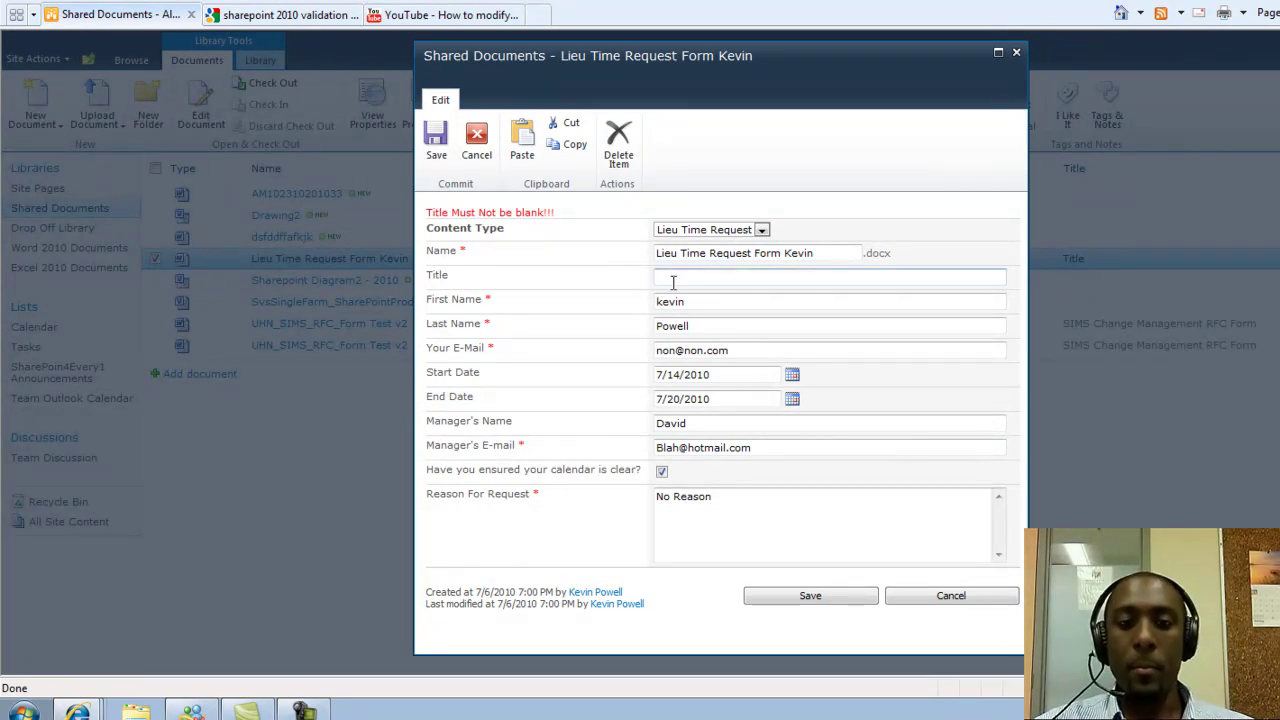
type("Okay title")
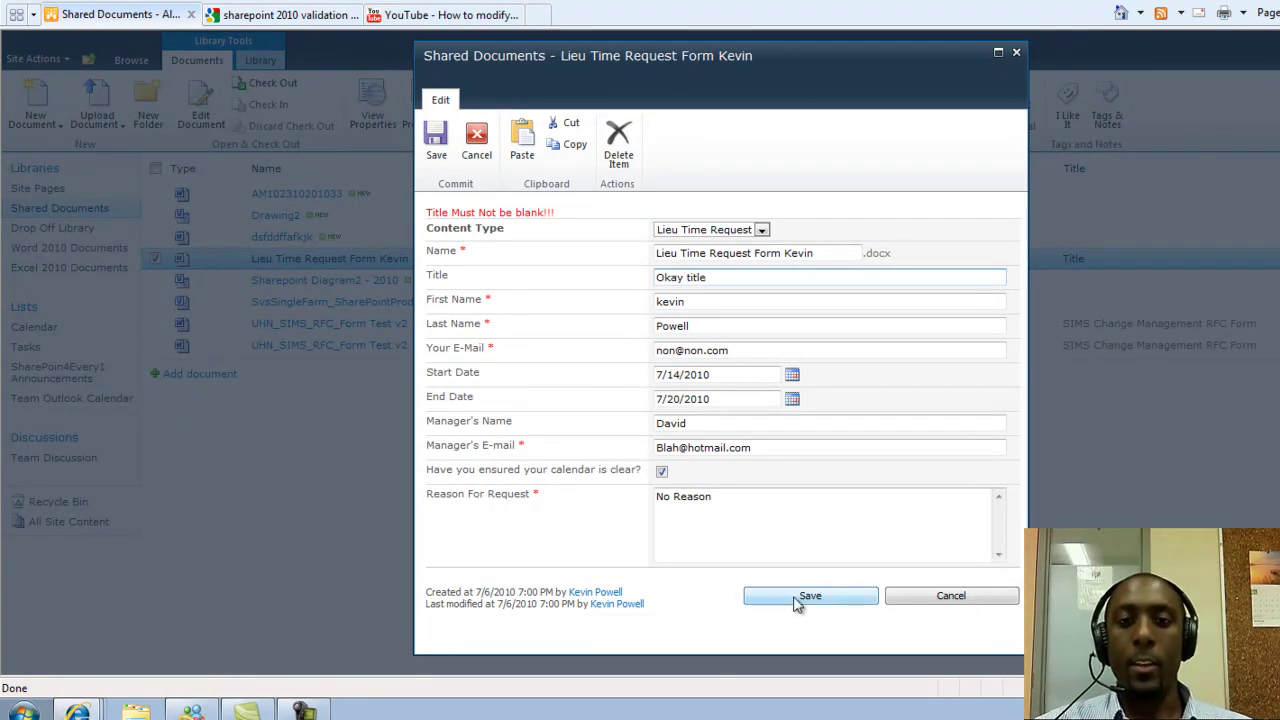
Save the edited properties so the document's Title becomes 'Okay title'
left_click(796, 603)
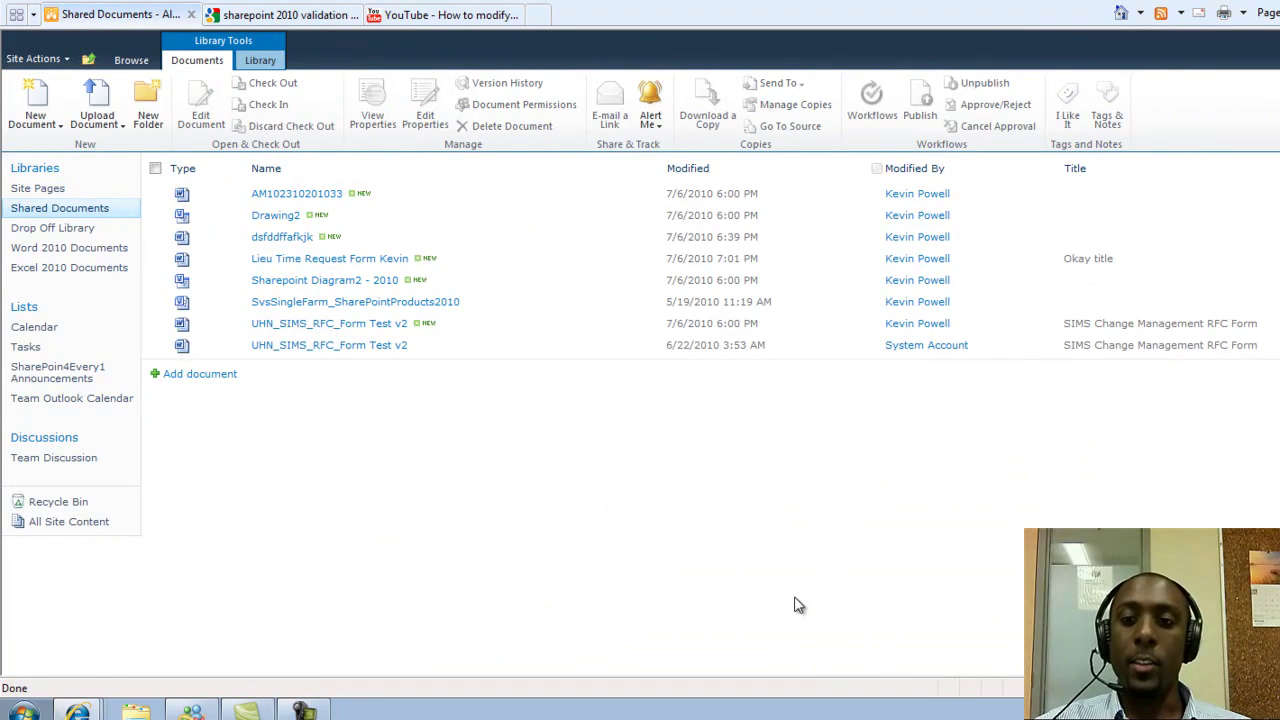